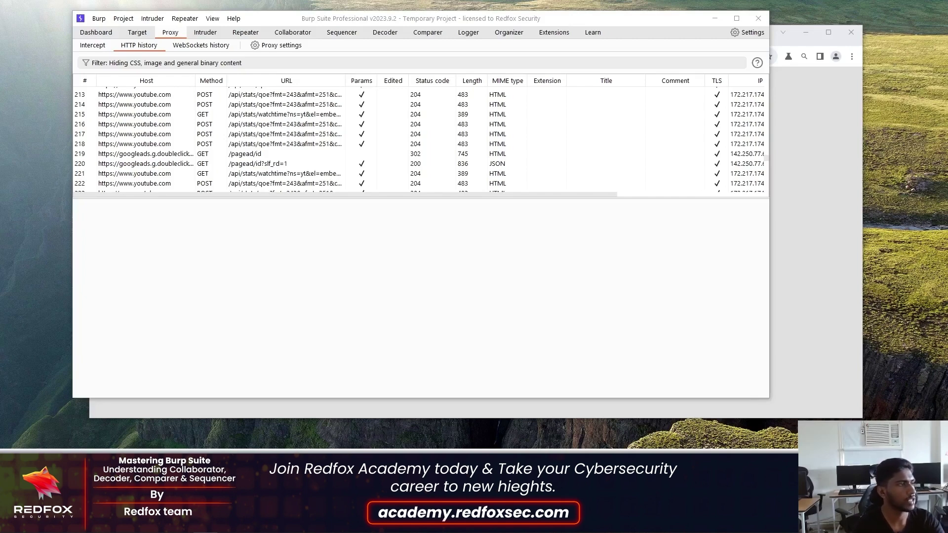
- Start a Collaborator session from the Collaborator tab and copy one generated payload
{"action": "right_click", "coordinate": [281, 30]}
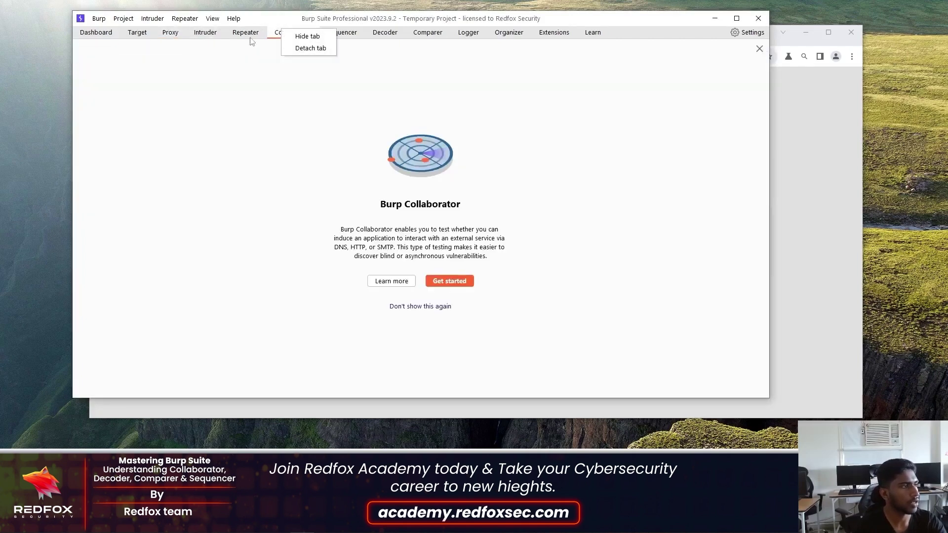
{"action": "left_click", "coordinate": [277, 34]}
{"action": "left_click", "coordinate": [450, 282]}
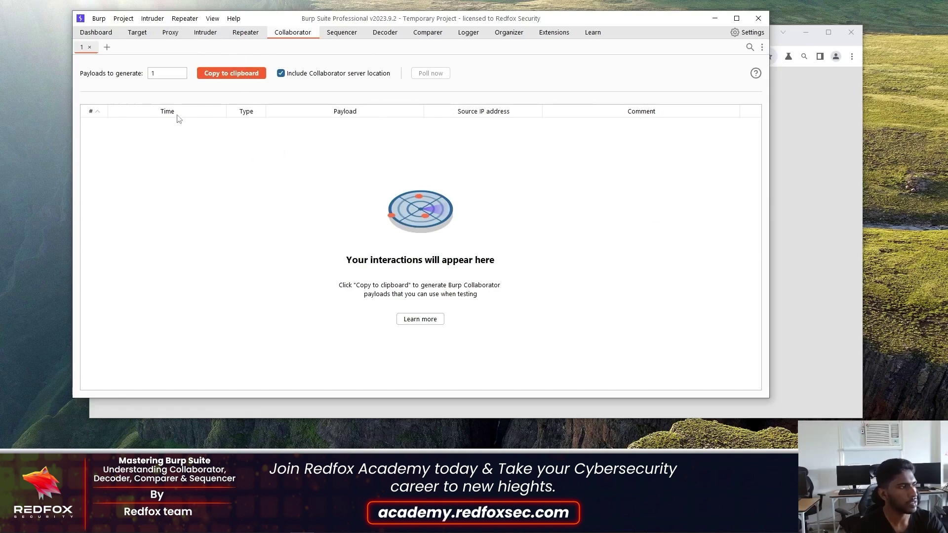
{"action": "left_click", "coordinate": [241, 77]}
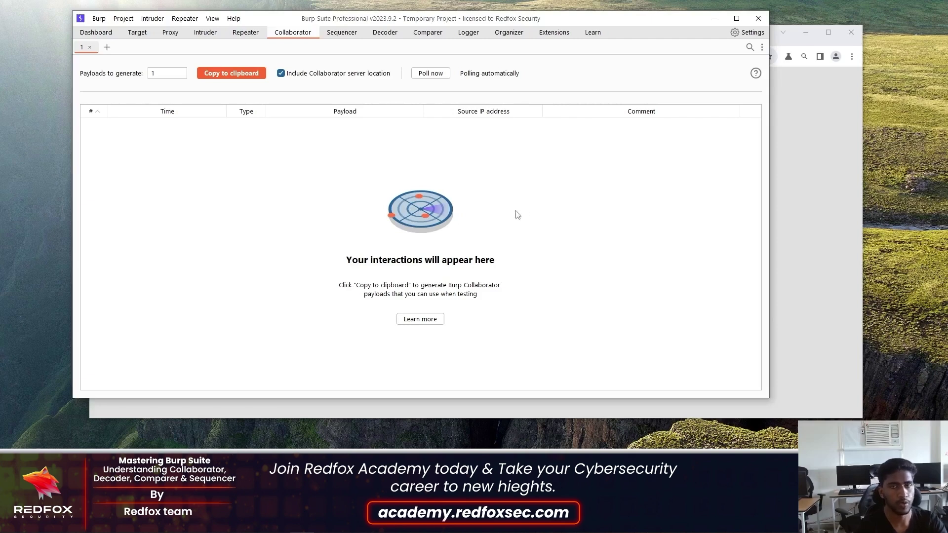
- Minimise Burp Suite to reveal the RedFox lab login page in Chrome
{"action": "left_click", "coordinate": [710, 22]}
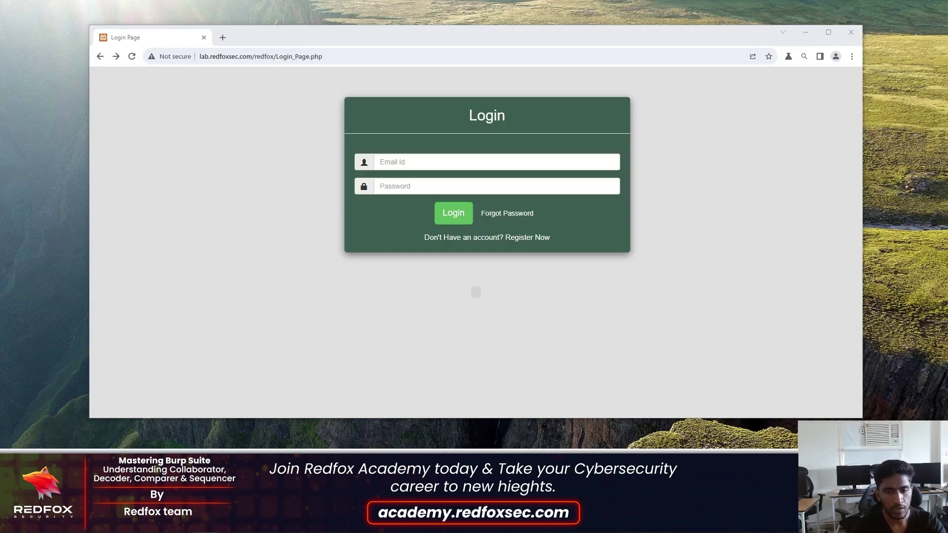
{"action": "key", "text": "alt+Tab"}
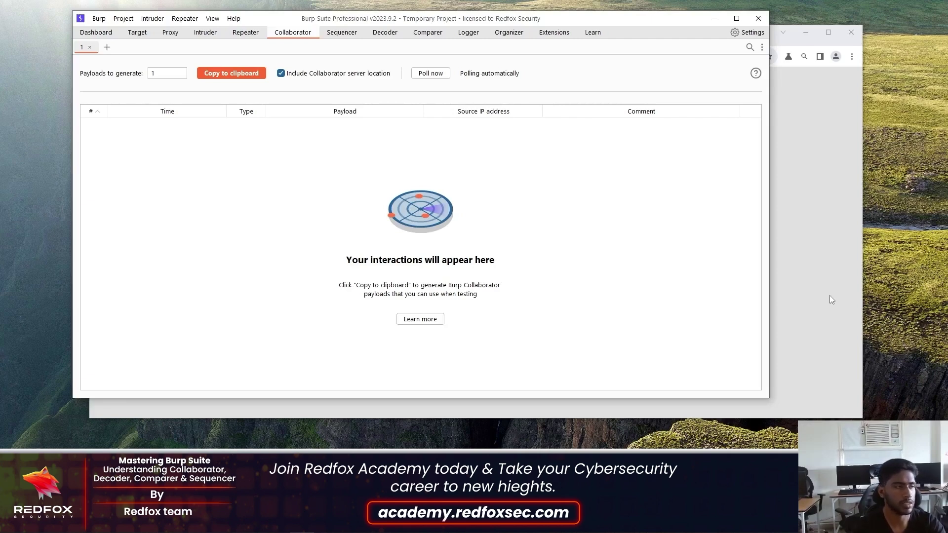
- Bring Chrome's RedFox lab login page to the front and select the Email Id field
{"action": "left_click", "coordinate": [798, 193]}
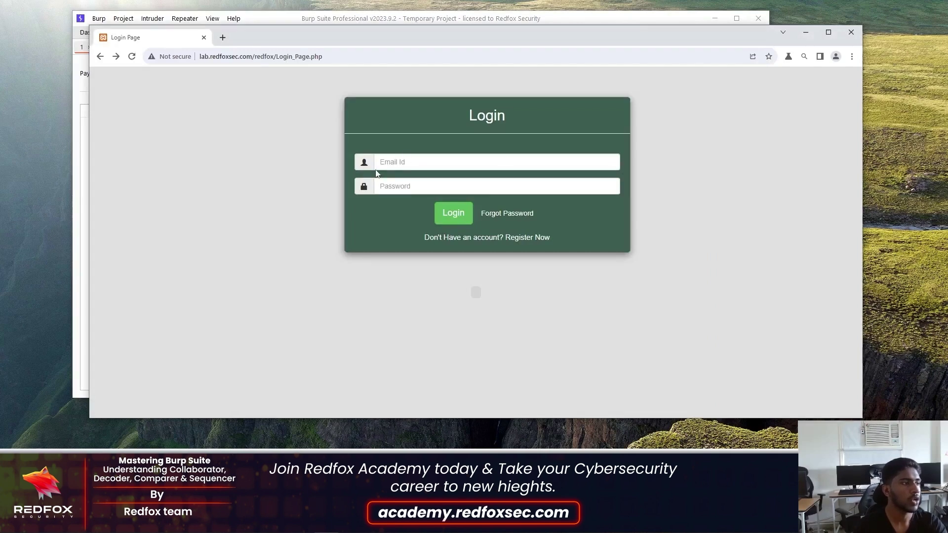
{"action": "left_click", "coordinate": [408, 161]}
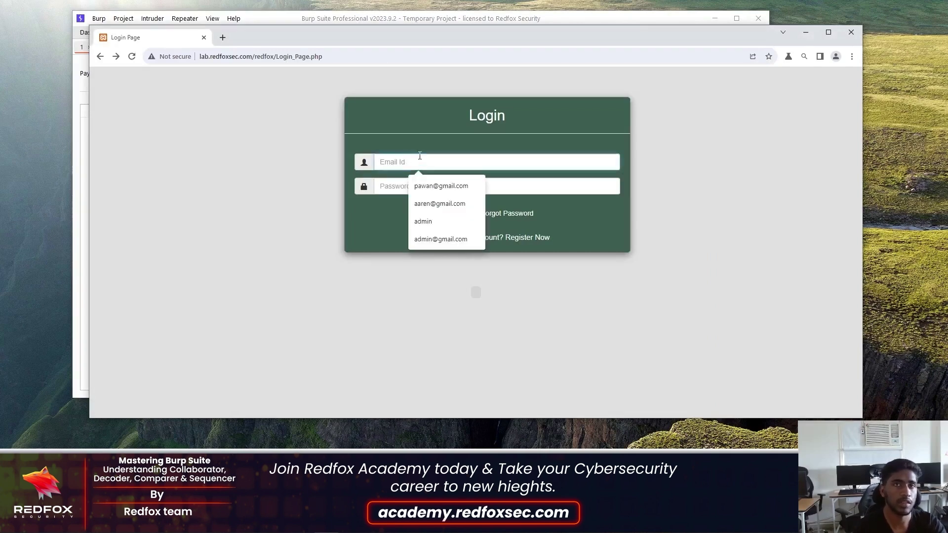
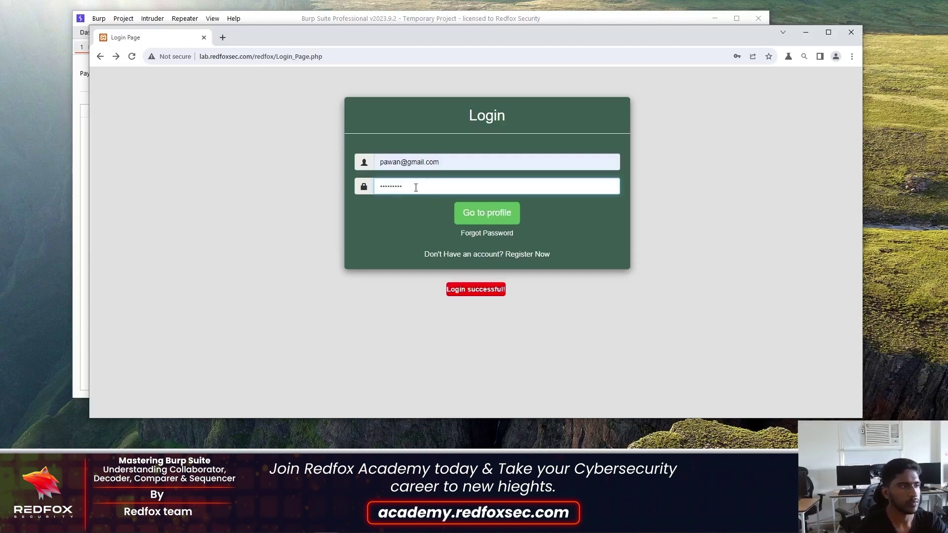
- Sign in to the Furni profile page, then scroll through the About us page
{"action": "left_click", "coordinate": [481, 213]}
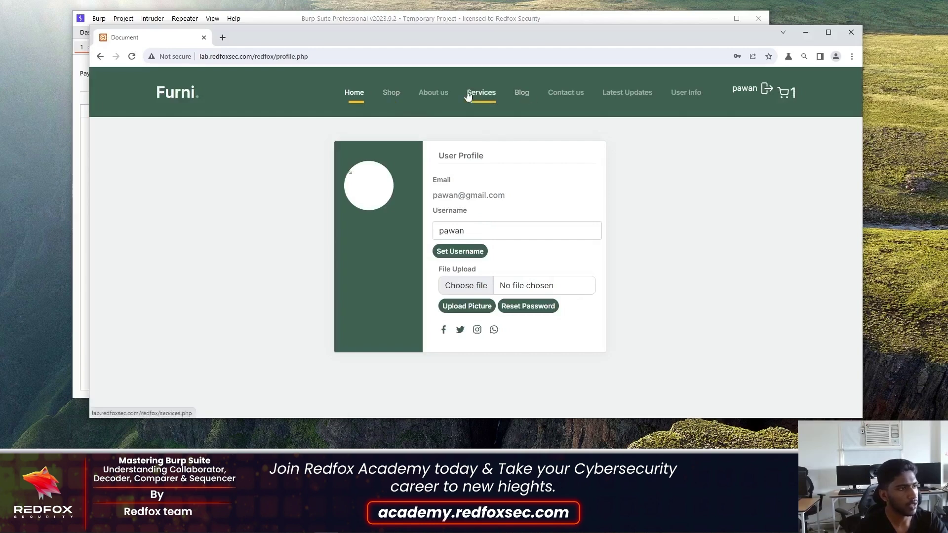
{"action": "left_click", "coordinate": [444, 96]}
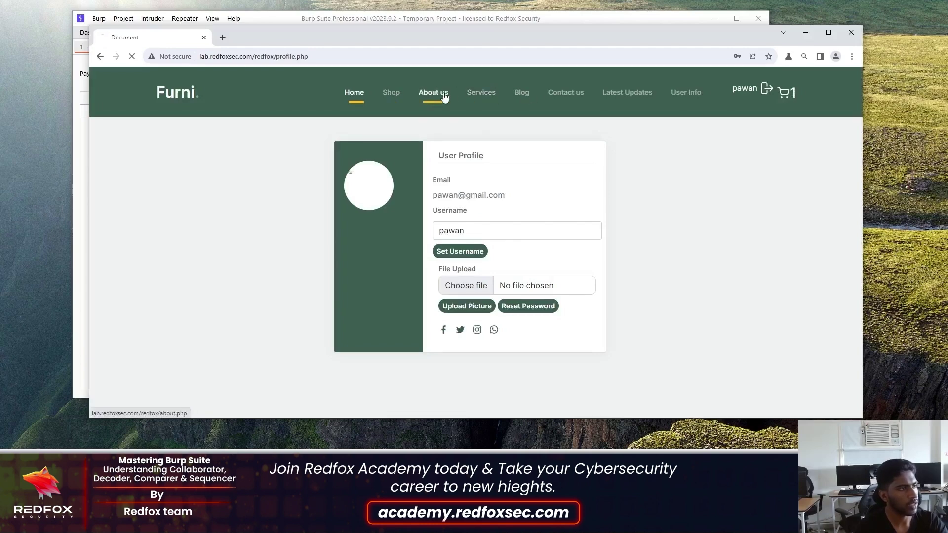
{"action": "scroll", "coordinate": [432, 217], "scroll_direction": "down", "scroll_amount": 15}
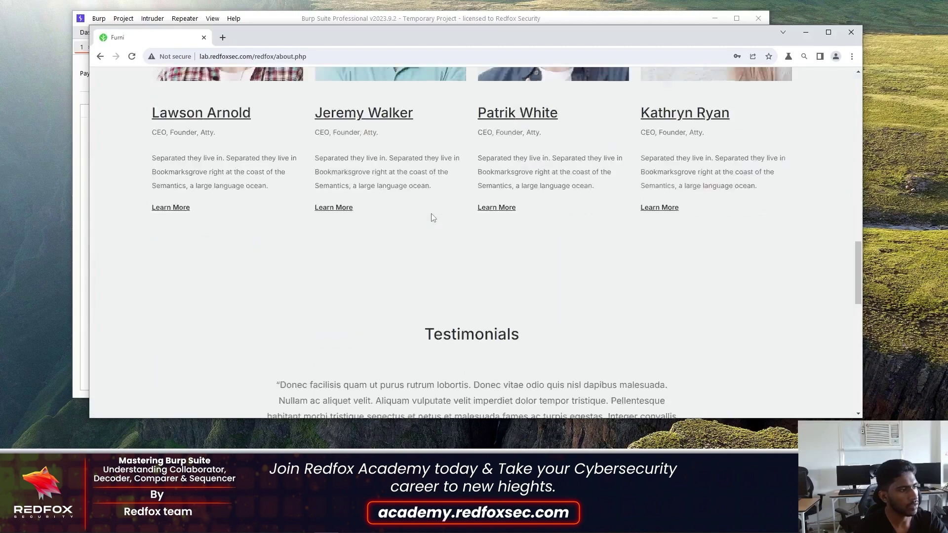
{"action": "scroll", "coordinate": [432, 215], "scroll_direction": "up", "scroll_amount": 15}
- From the Shop listing, add the ₹750 Kruzo Aero Chair to the cart and view its details
{"action": "left_click", "coordinate": [389, 99]}
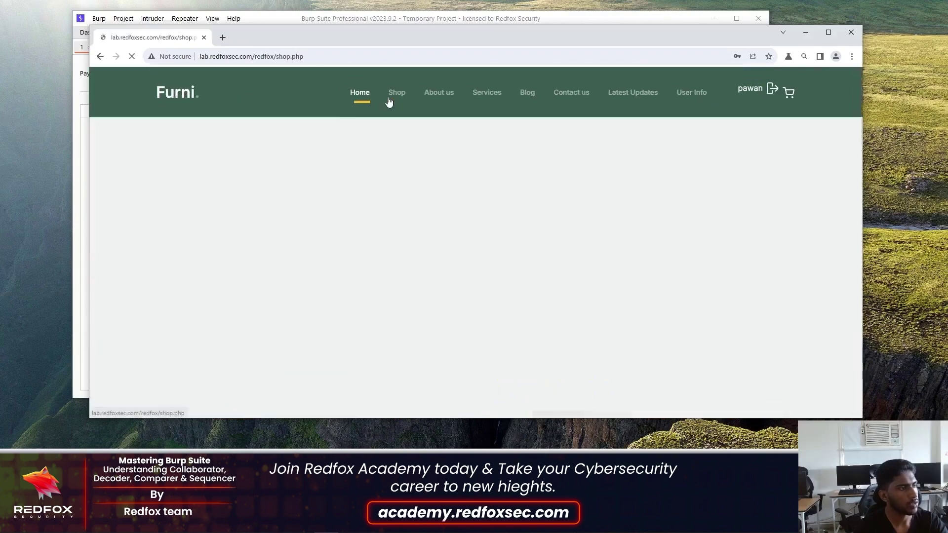
{"action": "scroll", "coordinate": [444, 201], "scroll_direction": "down", "scroll_amount": 6}
{"action": "scroll", "coordinate": [445, 201], "scroll_direction": "up", "scroll_amount": 3}
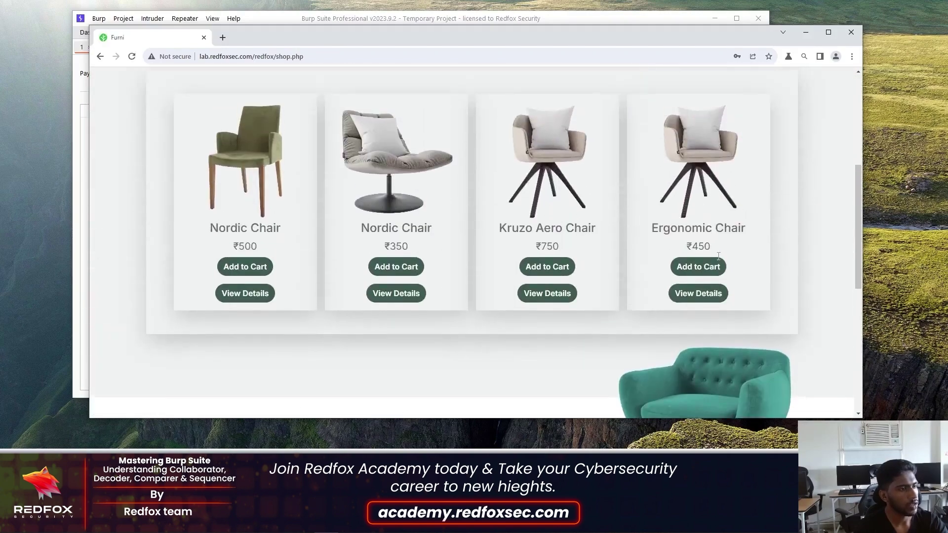
{"action": "left_click", "coordinate": [553, 269]}
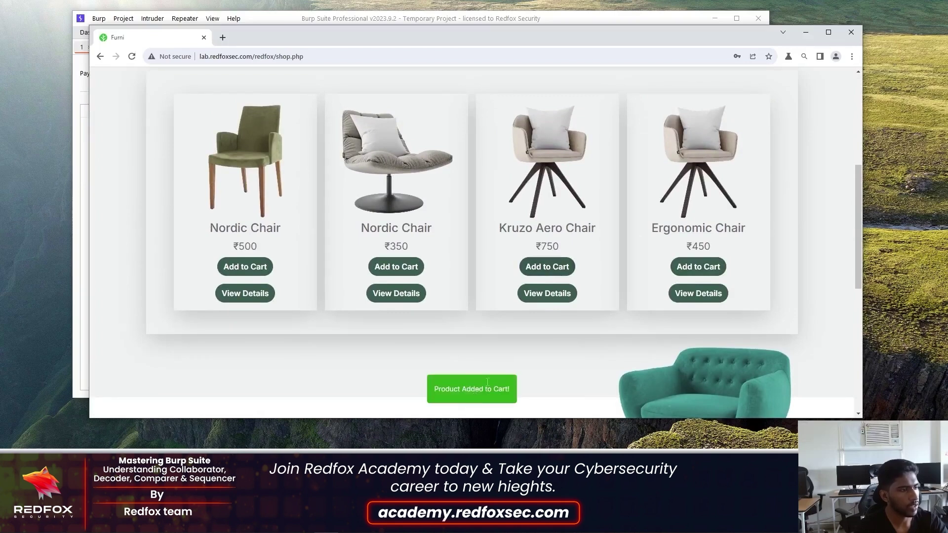
{"action": "left_click", "coordinate": [557, 299]}
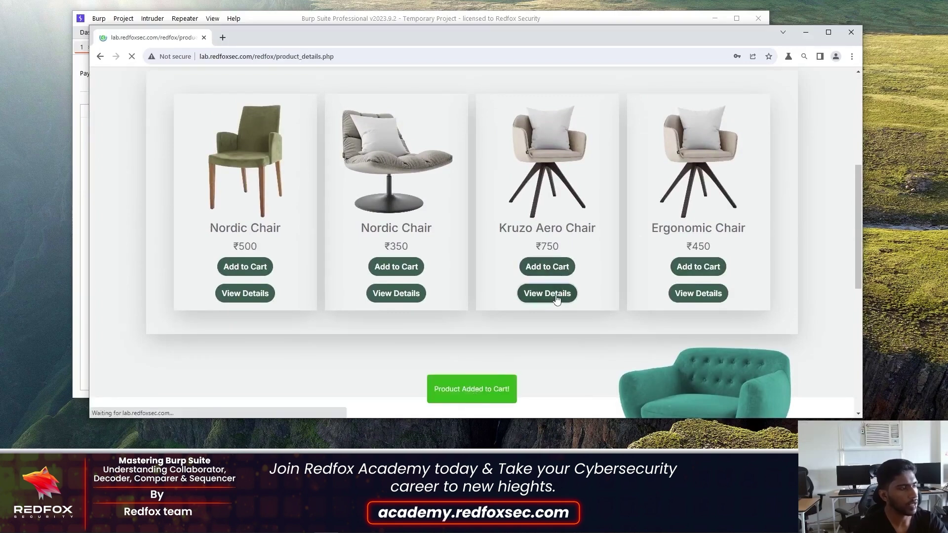
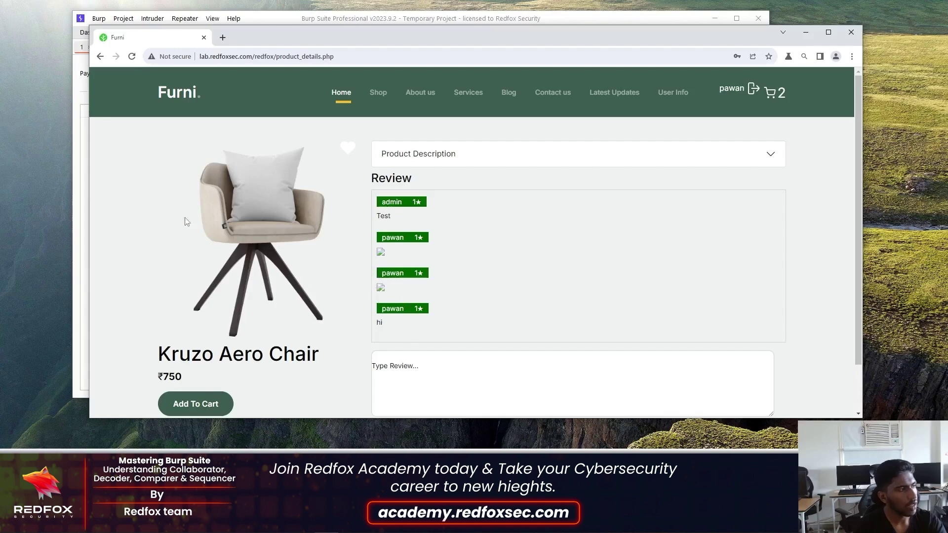
- Bring Burp Suite in front of the browser to show the still-empty Collaborator tab
{"action": "left_click", "coordinate": [80, 223]}
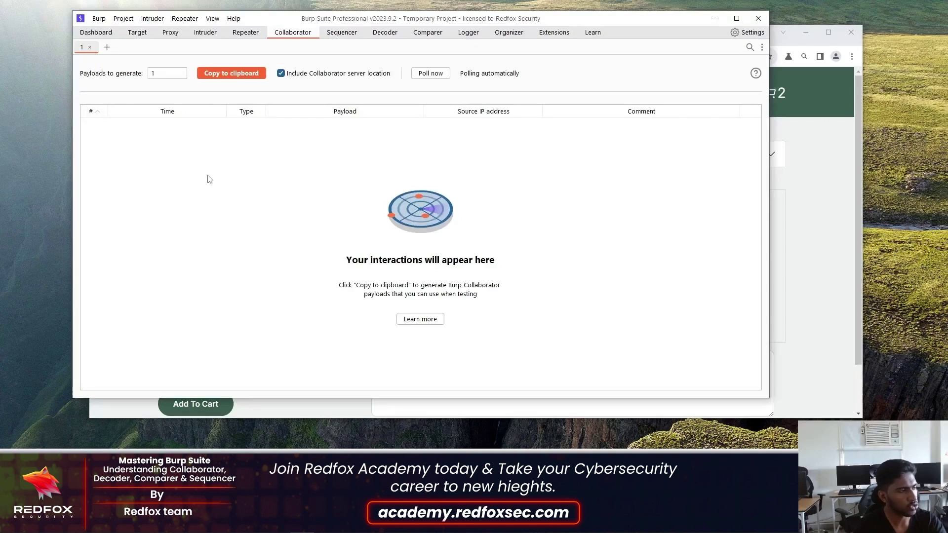
- Poll the Collaborator and inspect the DNS interaction, then the HTTP interaction's details
{"action": "left_click", "coordinate": [430, 73]}
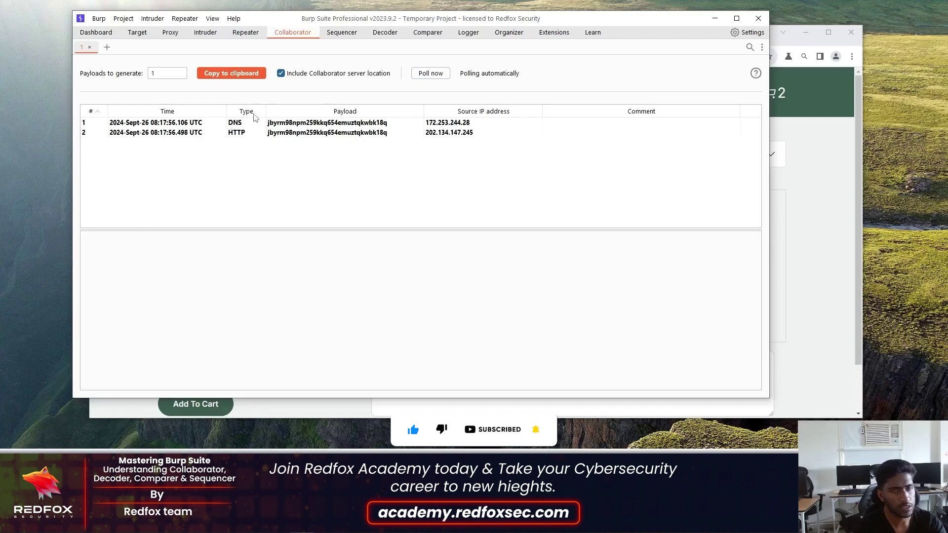
{"action": "left_click", "coordinate": [326, 124]}
{"action": "left_click", "coordinate": [313, 134]}
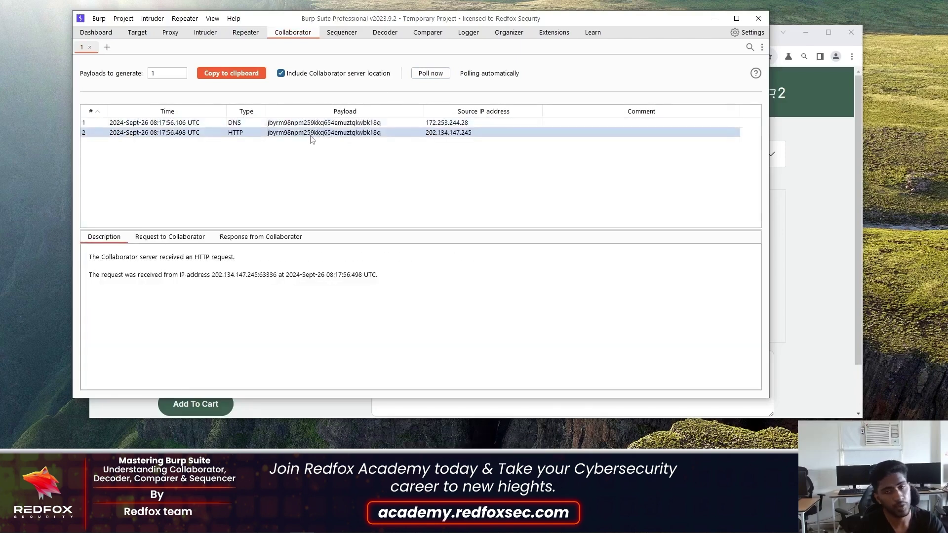
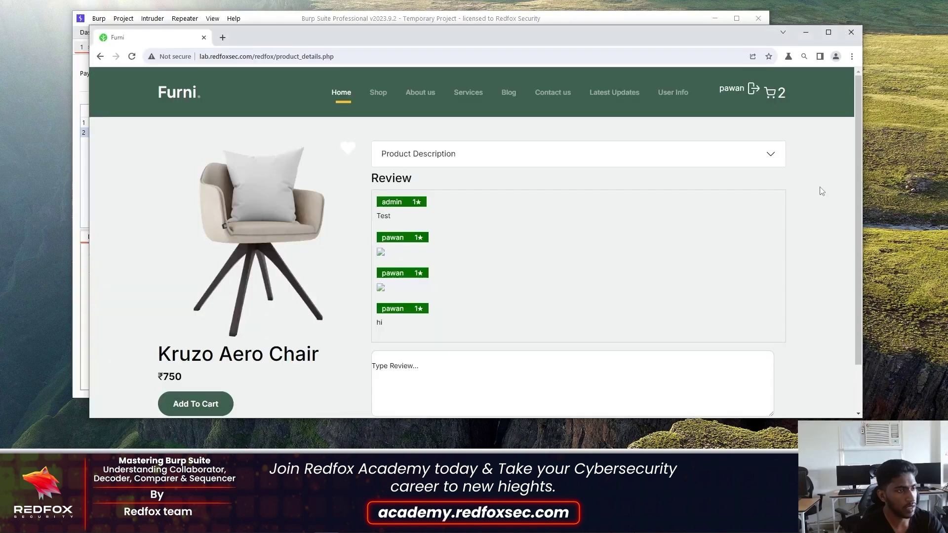
- Bring the Furni Kruzo Aero Chair product review page back in front of Burp Suite
{"action": "left_click", "coordinate": [823, 191]}
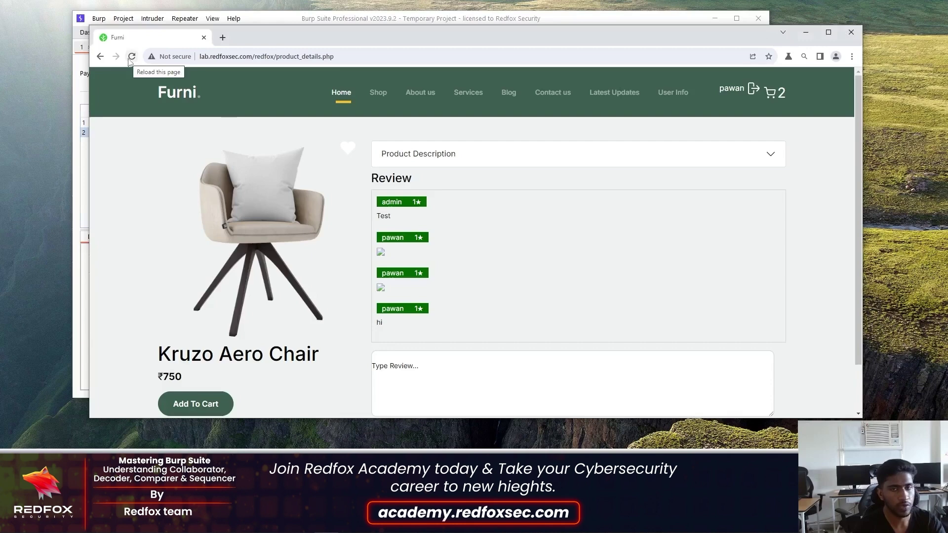
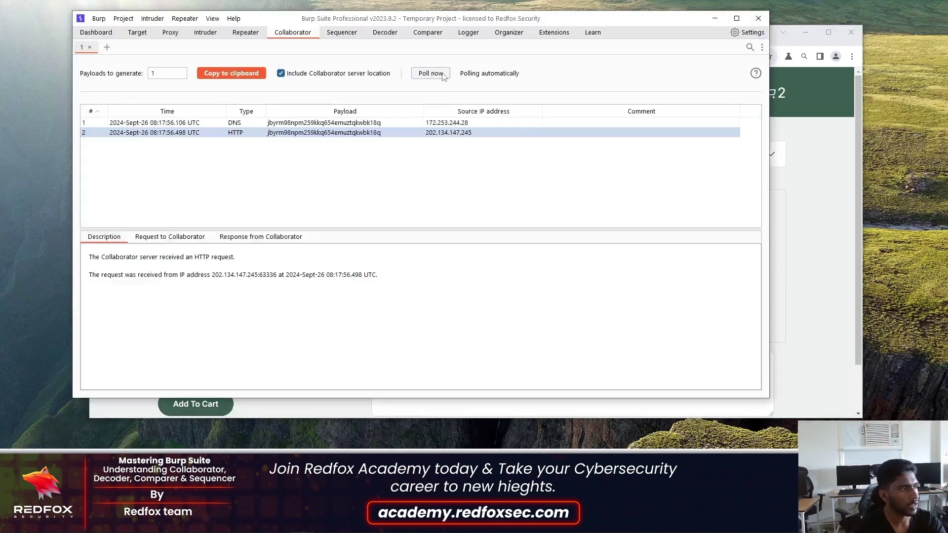
- Poll Burp Collaborator for new interactions and inspect the newly logged third HTTP request, row 3
{"action": "left_click", "coordinate": [441, 77]}
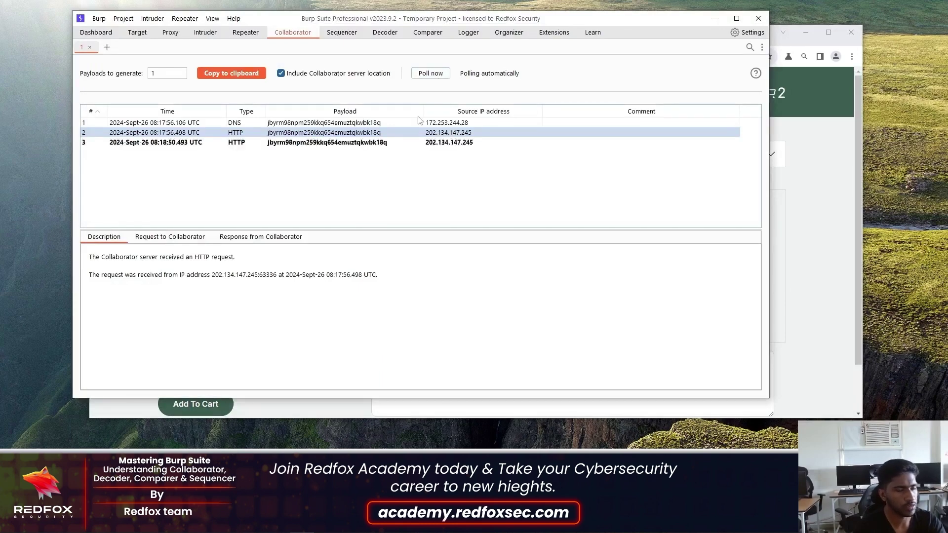
{"action": "right_click", "coordinate": [335, 143]}
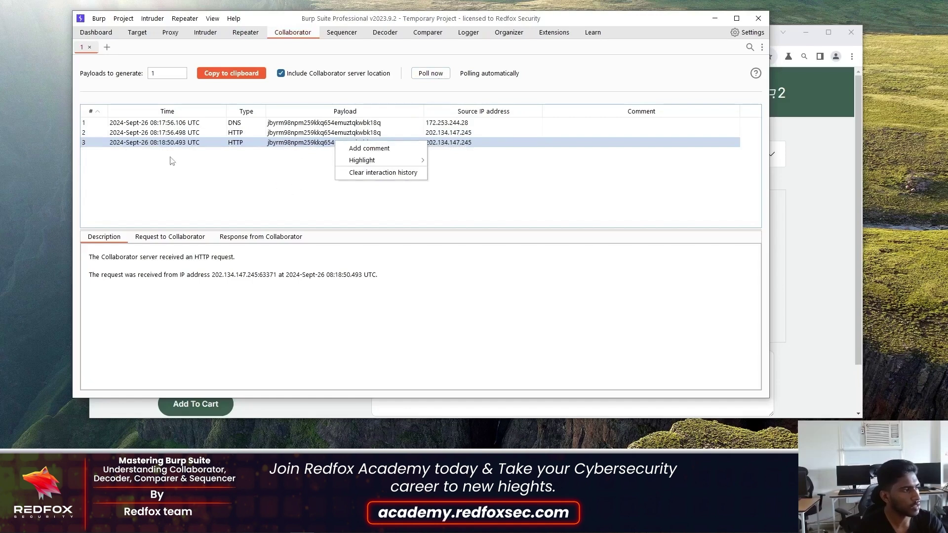
{"action": "left_click", "coordinate": [348, 148]}
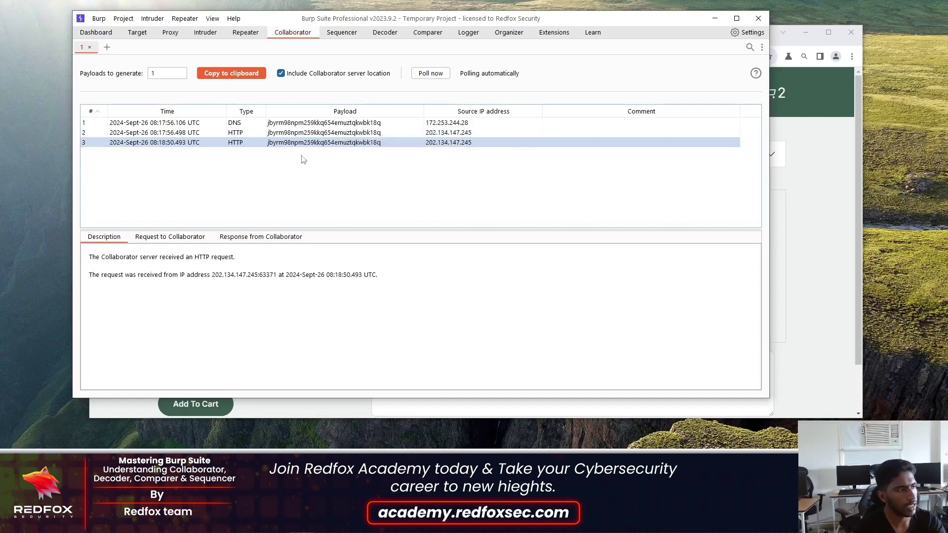
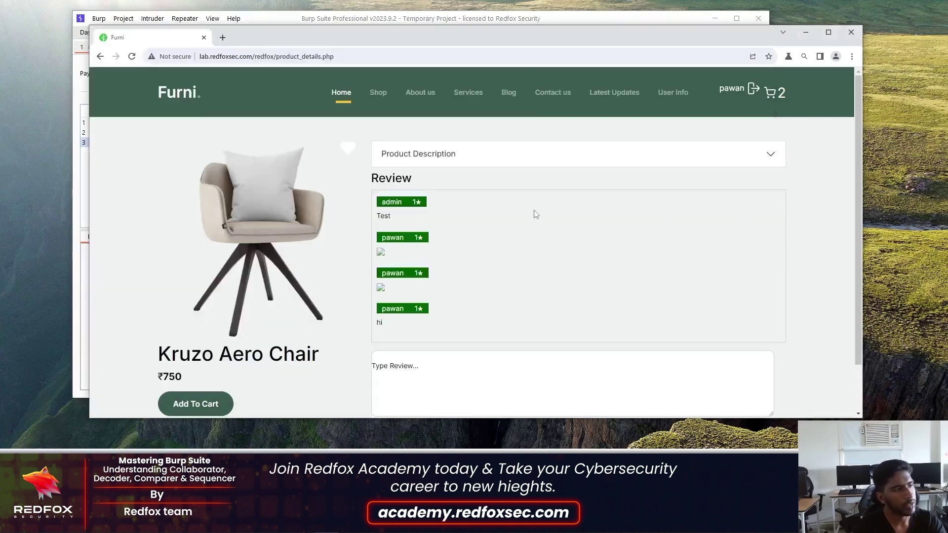
- Go via Shop back to Home and open the Ergonomic Chair card's ssrf.php stock-check page
{"action": "scroll", "coordinate": [533, 212], "scroll_direction": "down", "scroll_amount": 1}
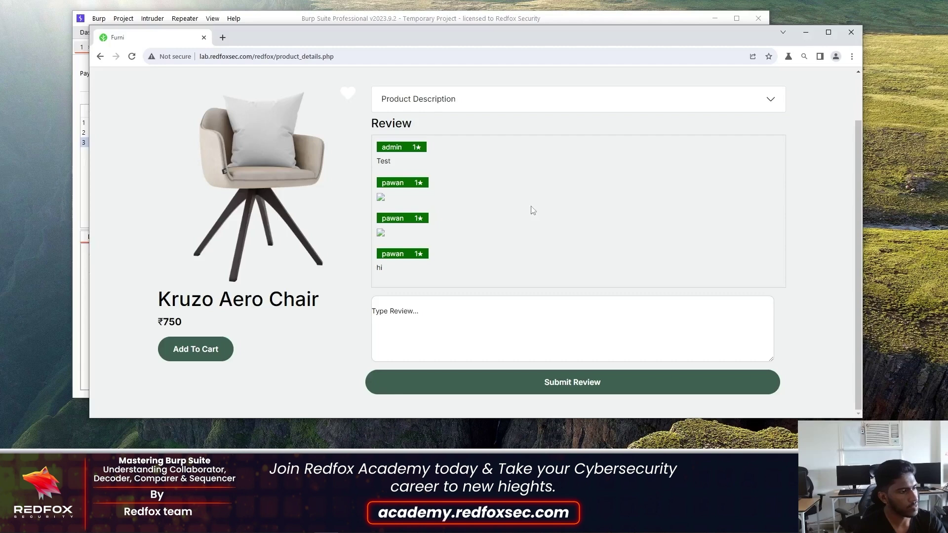
{"action": "scroll", "coordinate": [534, 211], "scroll_direction": "up", "scroll_amount": 1}
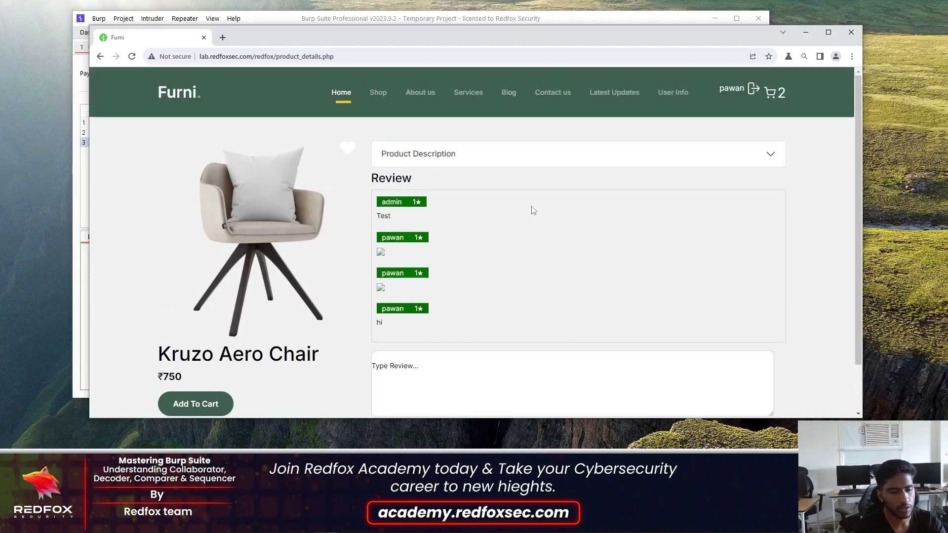
{"action": "left_click", "coordinate": [380, 91]}
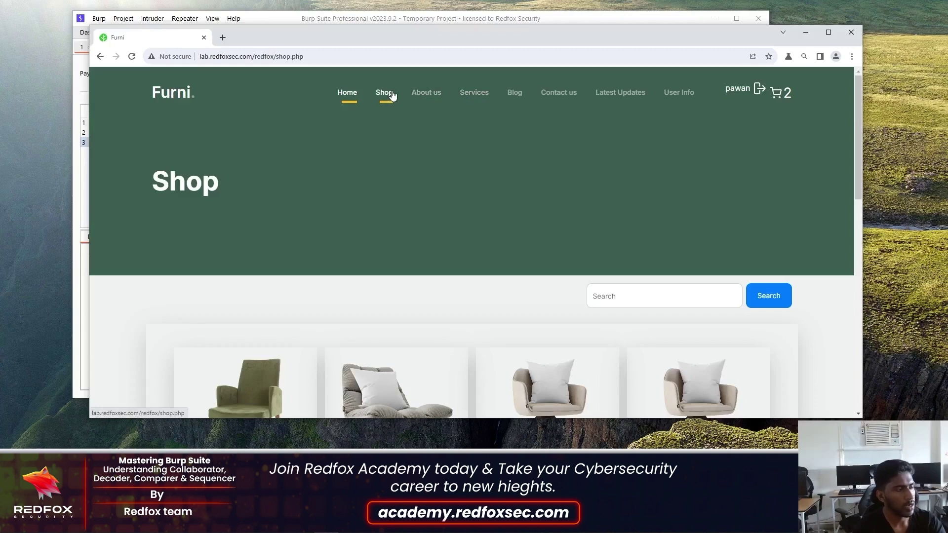
{"action": "left_click", "coordinate": [359, 90]}
{"action": "scroll", "coordinate": [499, 238], "scroll_direction": "down", "scroll_amount": 6}
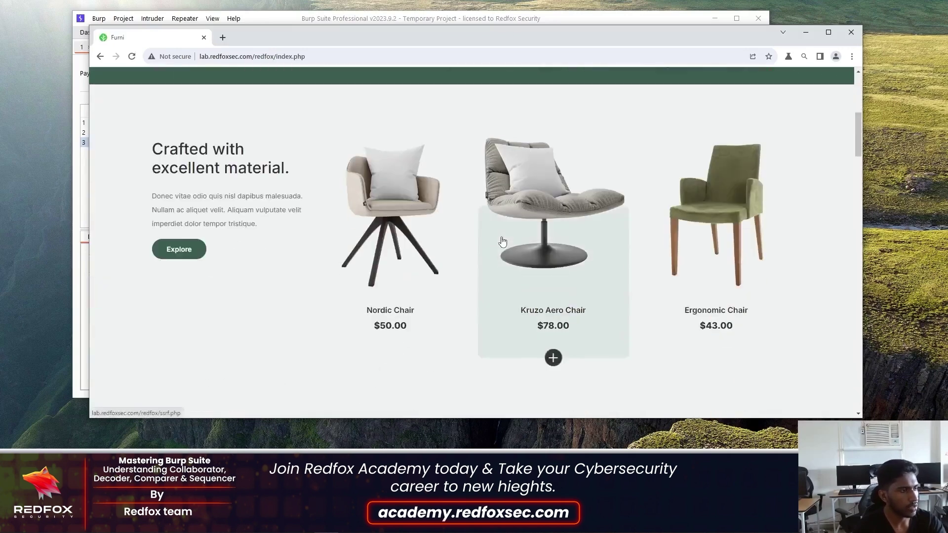
{"action": "left_click", "coordinate": [736, 211]}
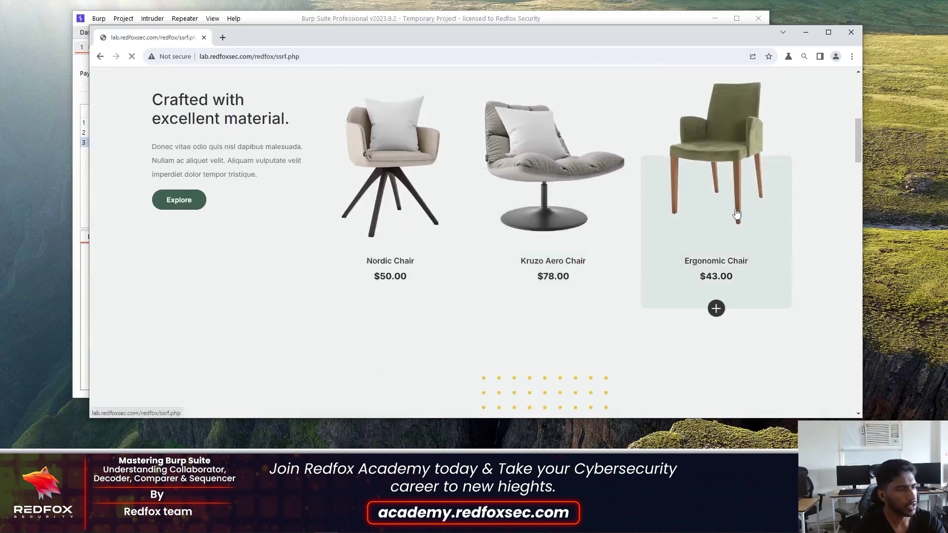
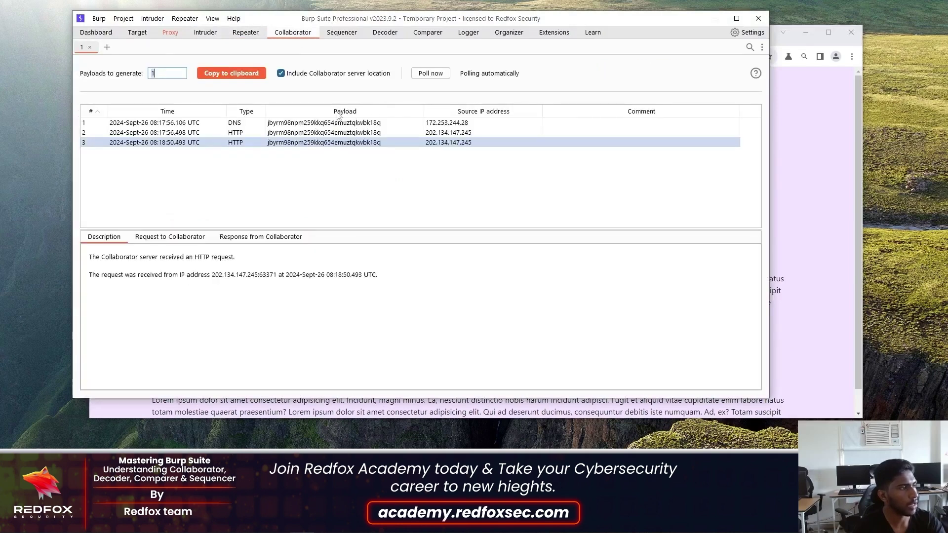
- Poll Collaborator now and review the new DNS and HTTP interactions in rows 4, 6 and 5
{"action": "left_click", "coordinate": [431, 74]}
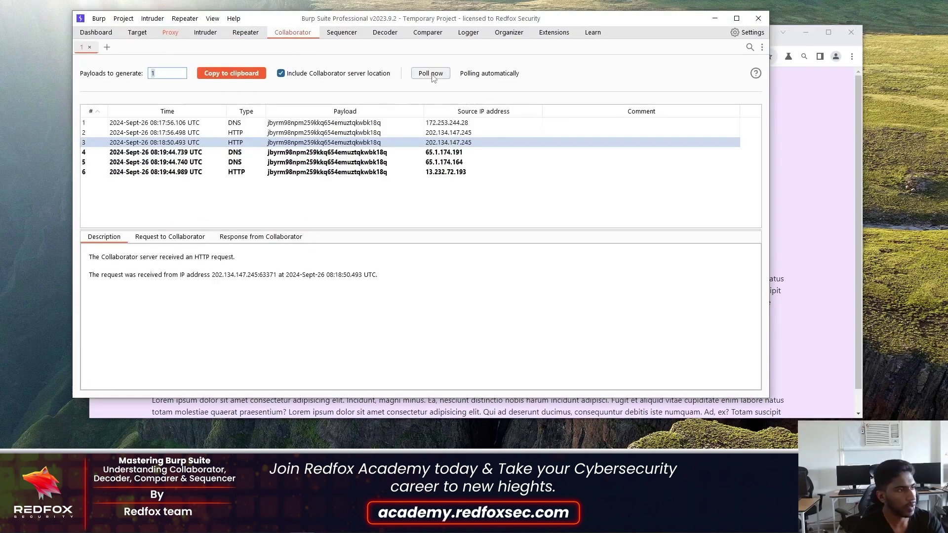
{"action": "left_click", "coordinate": [284, 154]}
{"action": "left_click", "coordinate": [296, 171]}
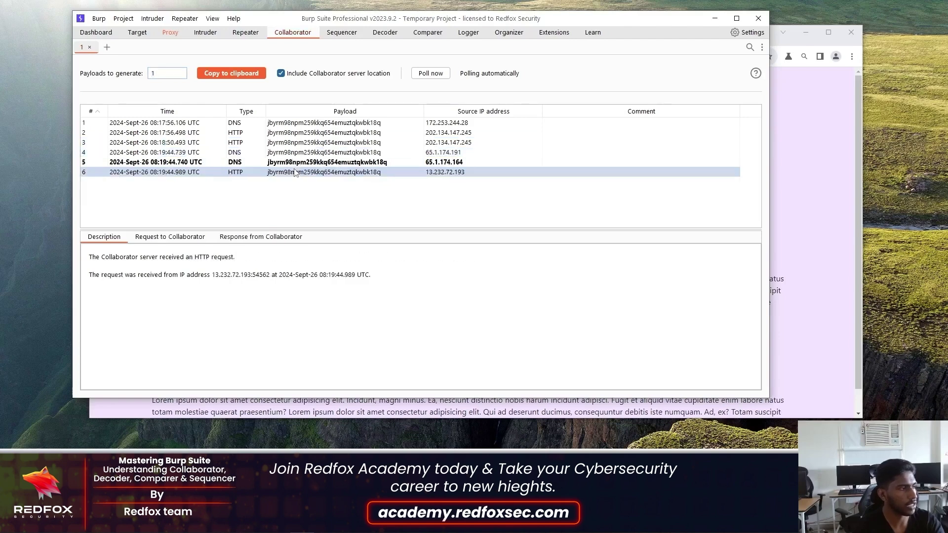
{"action": "left_click", "coordinate": [297, 163]}
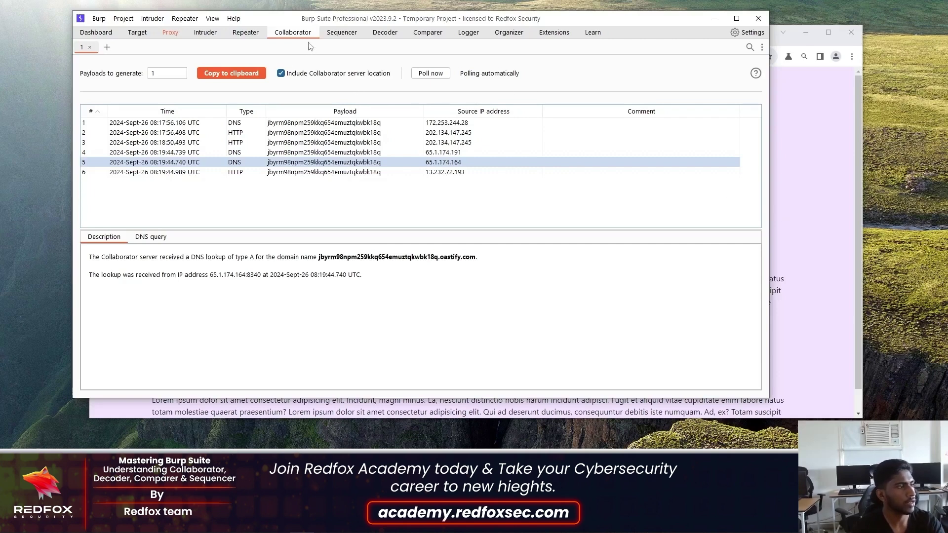
{"action": "left_click", "coordinate": [348, 34]}
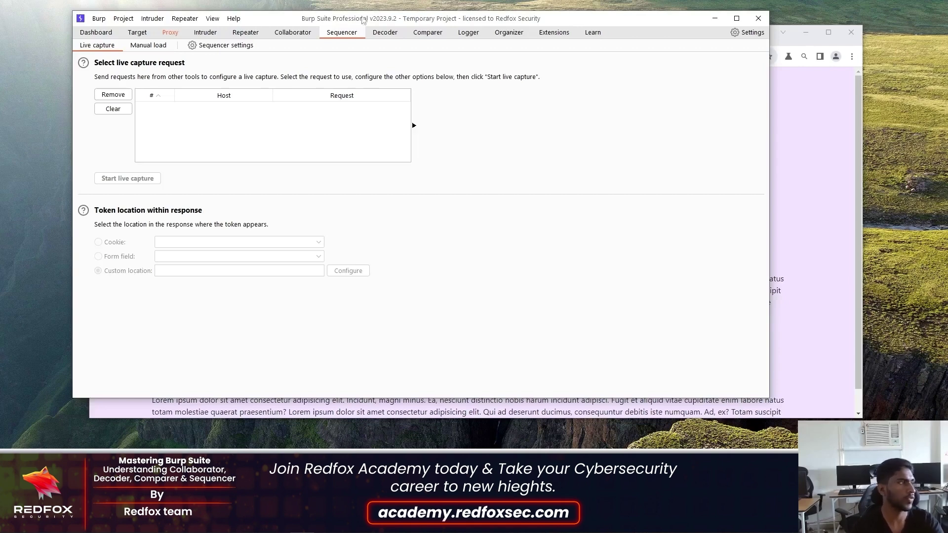
- Turn Proxy interception off, show the HTTP history, and open Burp's search across all tools
{"action": "left_click", "coordinate": [175, 33]}
{"action": "left_click", "coordinate": [229, 78]}
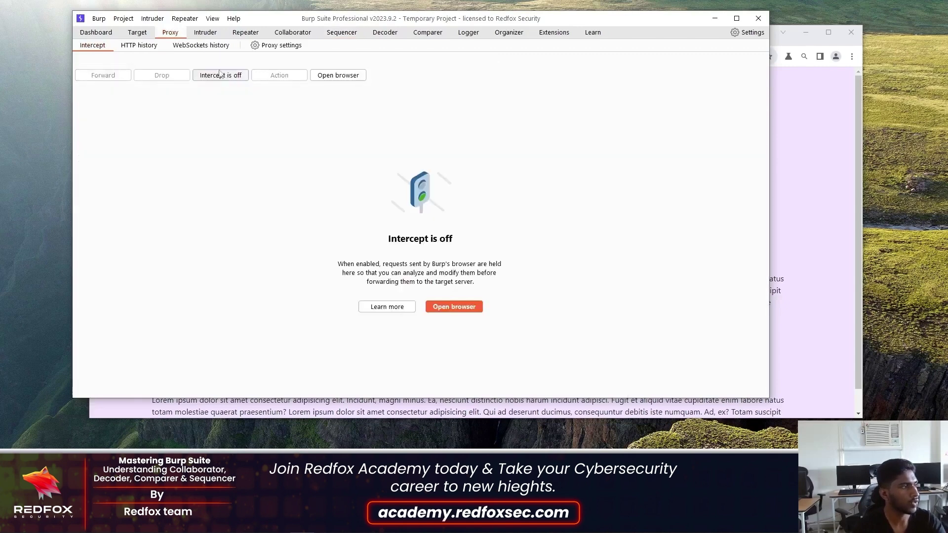
{"action": "left_click", "coordinate": [134, 46]}
{"action": "left_click", "coordinate": [99, 19]}
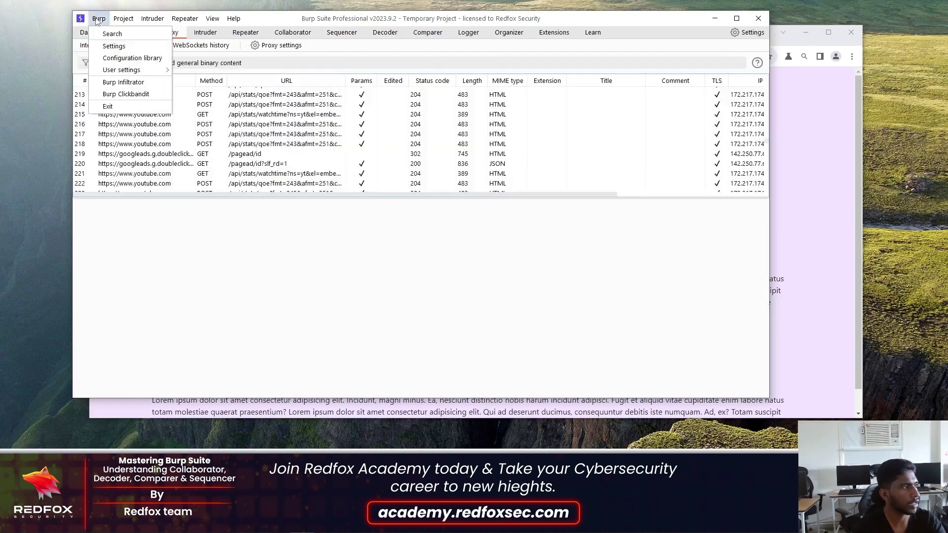
{"action": "left_click", "coordinate": [110, 34]}
- Search all of Burp for '/login.php' and select the first result
{"action": "type", "text": "/login"}
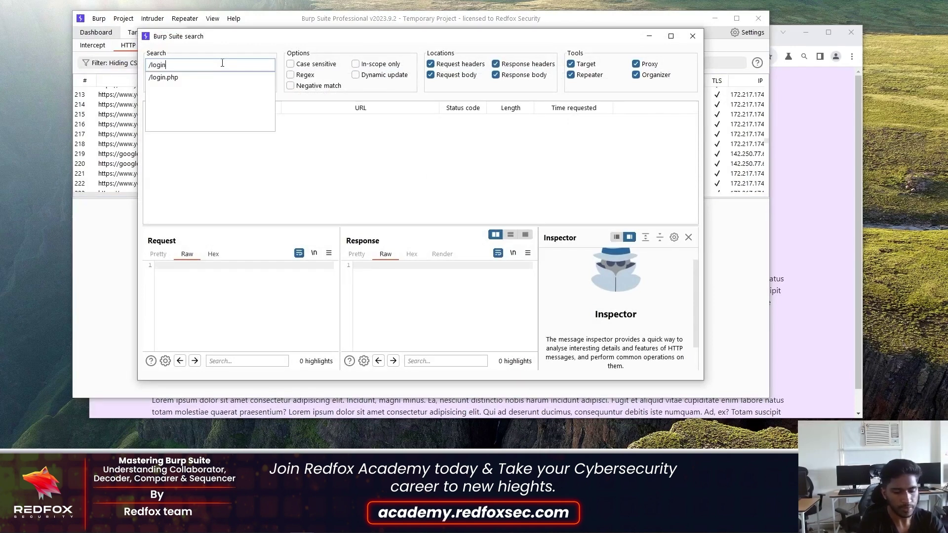
{"action": "type", "text": ".php"}
{"action": "key", "text": "Return"}
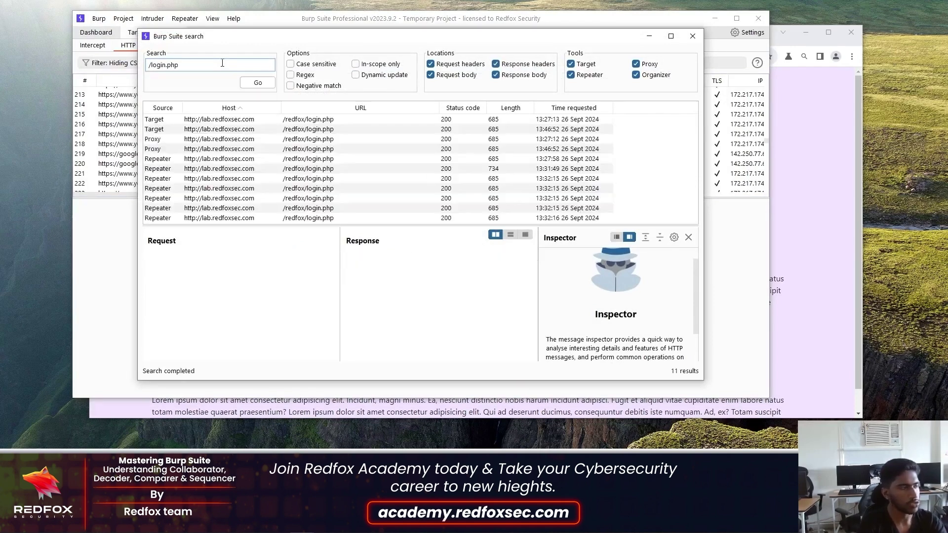
{"action": "left_click", "coordinate": [261, 121]}
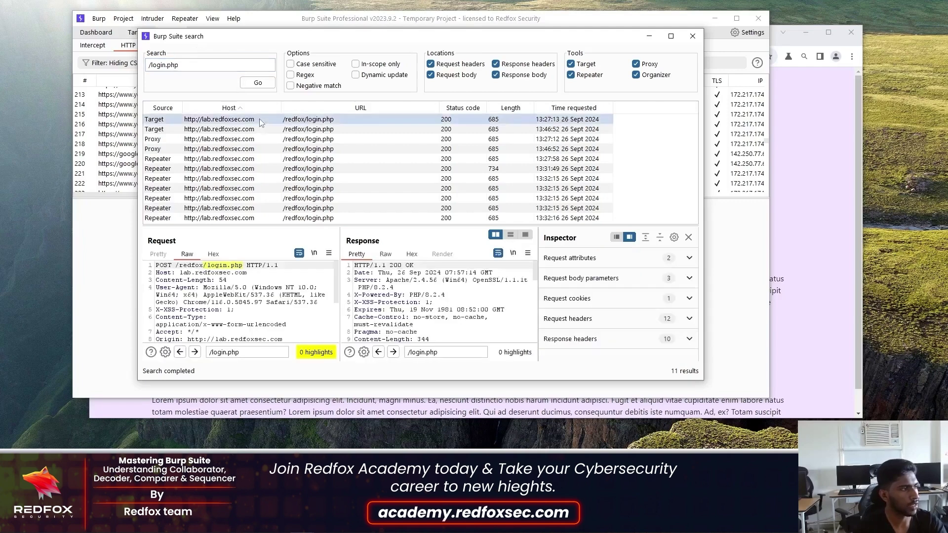
- Send the POST /redfox/login.php request to Repeater and switch to its Repeater tab
{"action": "right_click", "coordinate": [261, 123]}
{"action": "left_click", "coordinate": [215, 305]}
{"action": "right_click", "coordinate": [213, 300]}
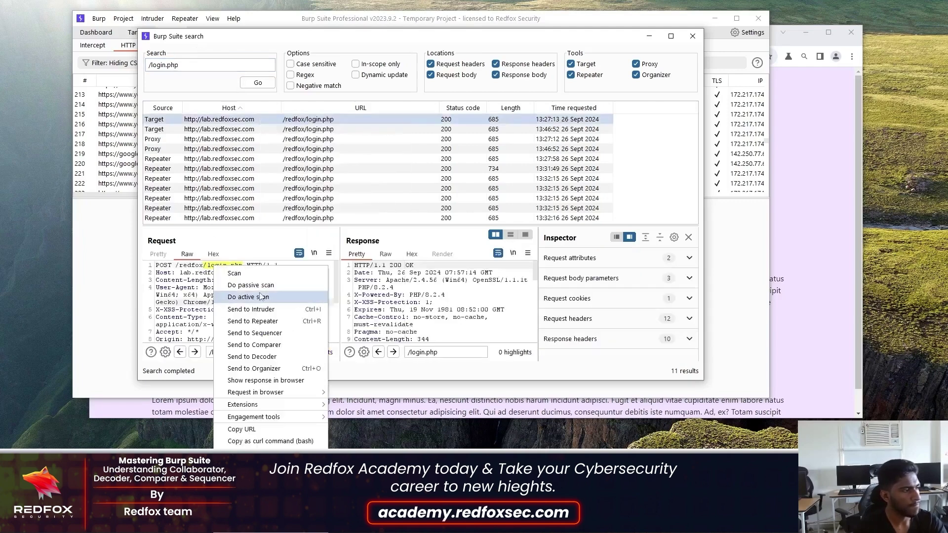
{"action": "left_click", "coordinate": [255, 332]}
{"action": "left_click", "coordinate": [246, 32]}
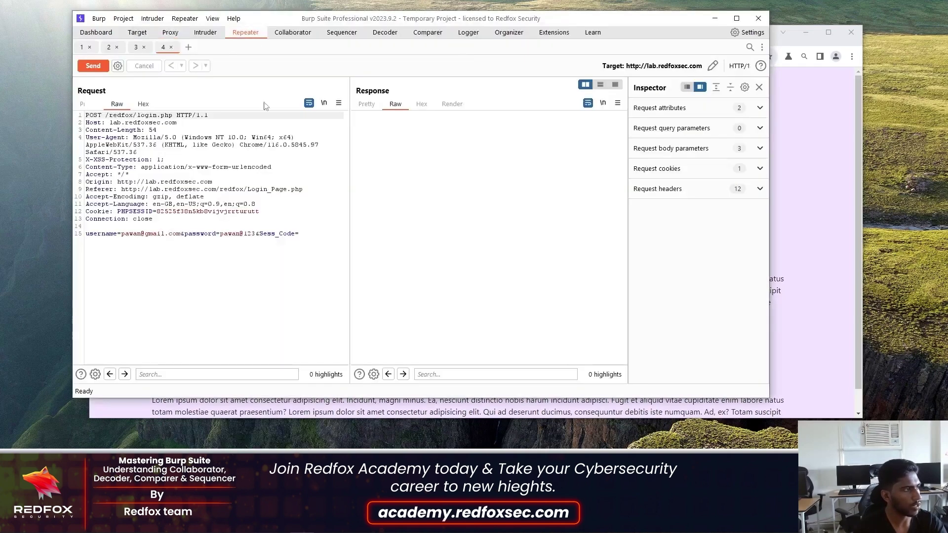
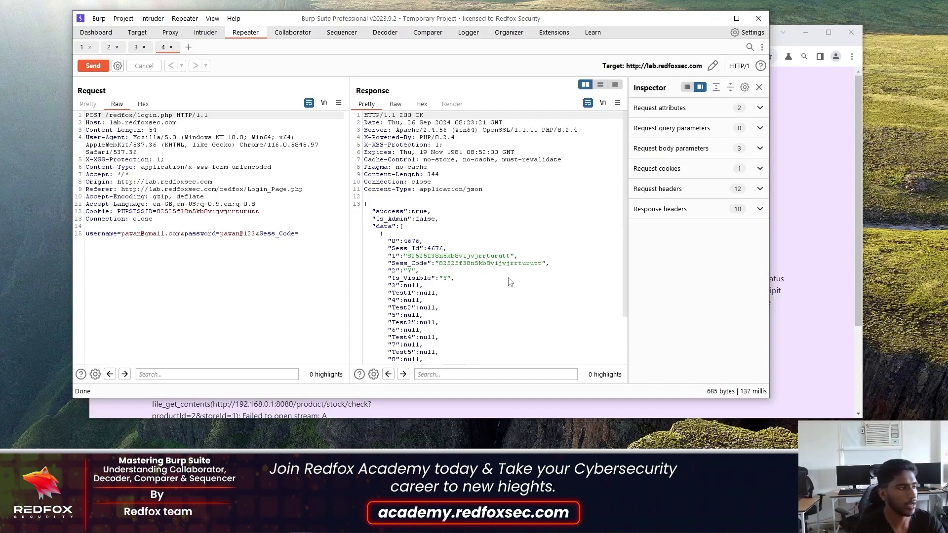
- Send the Repeater's POST /redfox/login.php request to Sequencer and view it under Live capture
{"action": "right_click", "coordinate": [197, 161]}
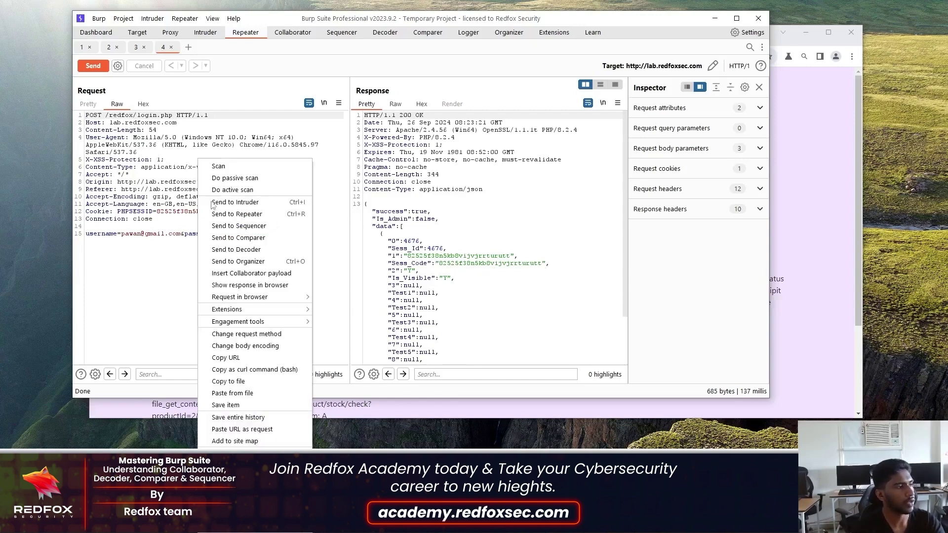
{"action": "left_click", "coordinate": [244, 226]}
{"action": "left_click", "coordinate": [342, 33]}
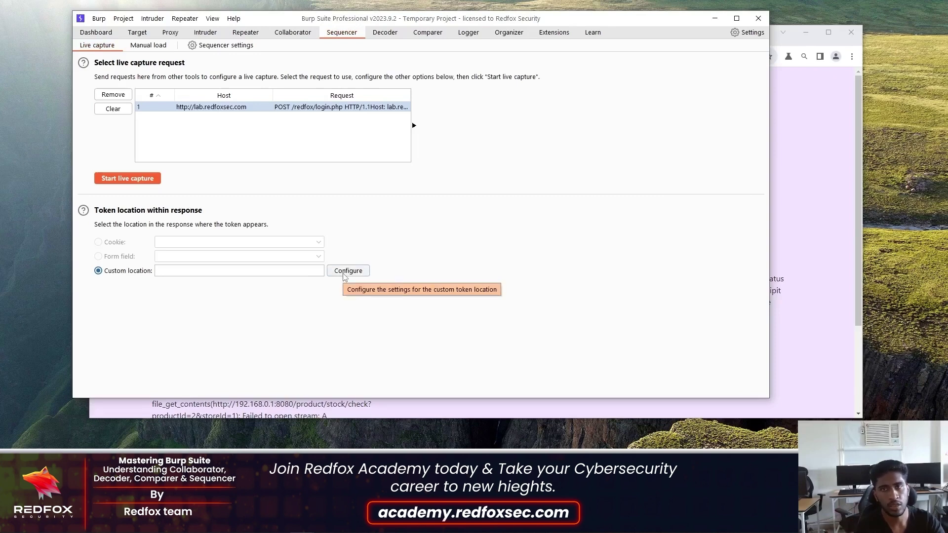
- Define the custom token location as the Sess_Code value in the login response
{"action": "left_click", "coordinate": [345, 274]}
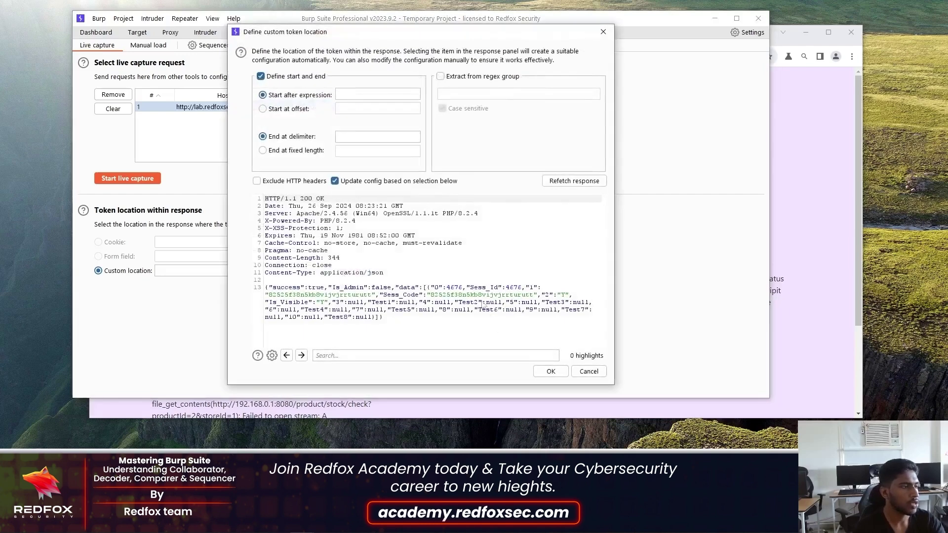
{"action": "left_click_drag", "start_coordinate": [430, 295], "coordinate": [534, 294]}
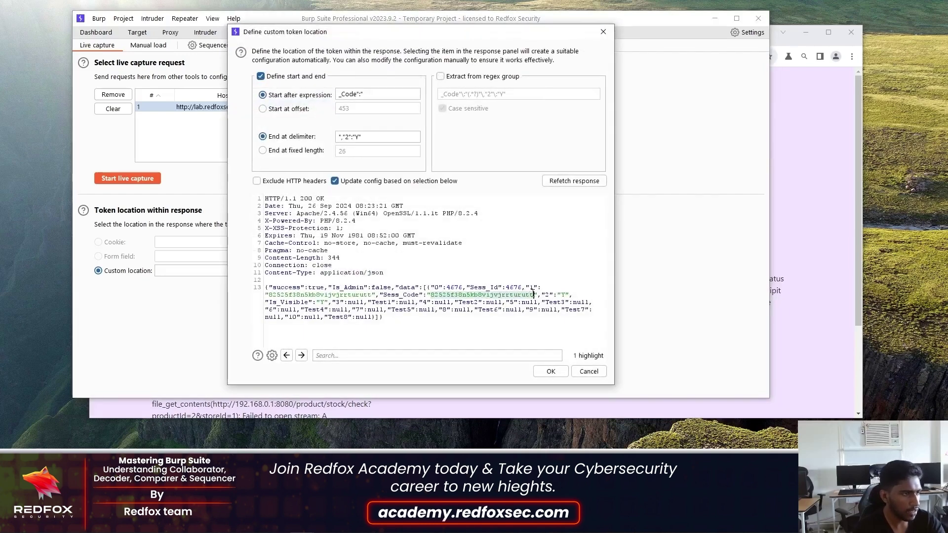
{"action": "left_click", "coordinate": [551, 371]}
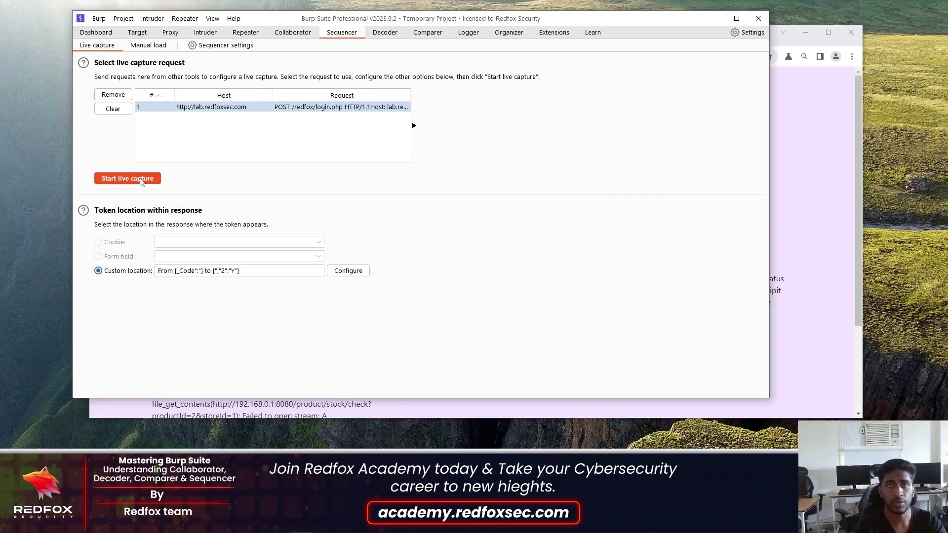
- Run a live capture of about 550 tokens, pause it, and analyze their randomness
{"action": "left_click", "coordinate": [130, 183]}
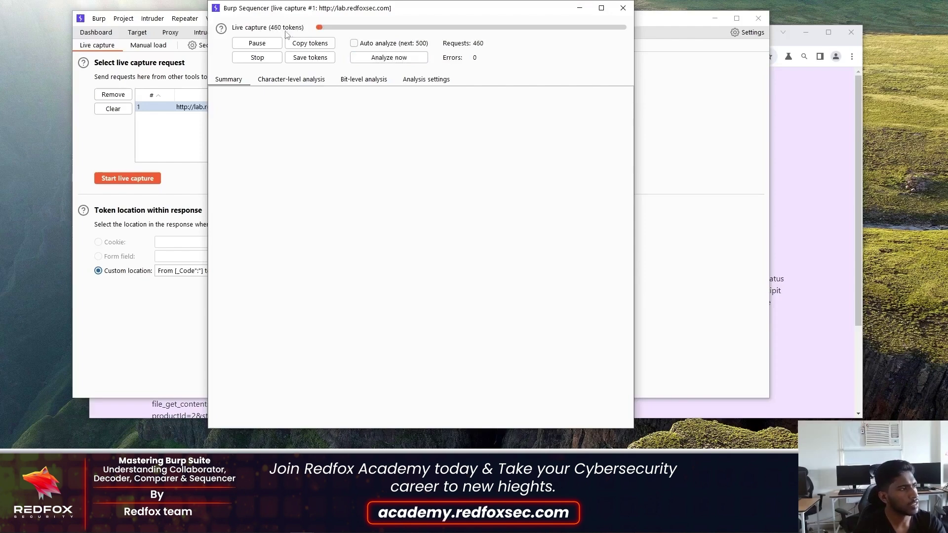
{"action": "left_click", "coordinate": [257, 43]}
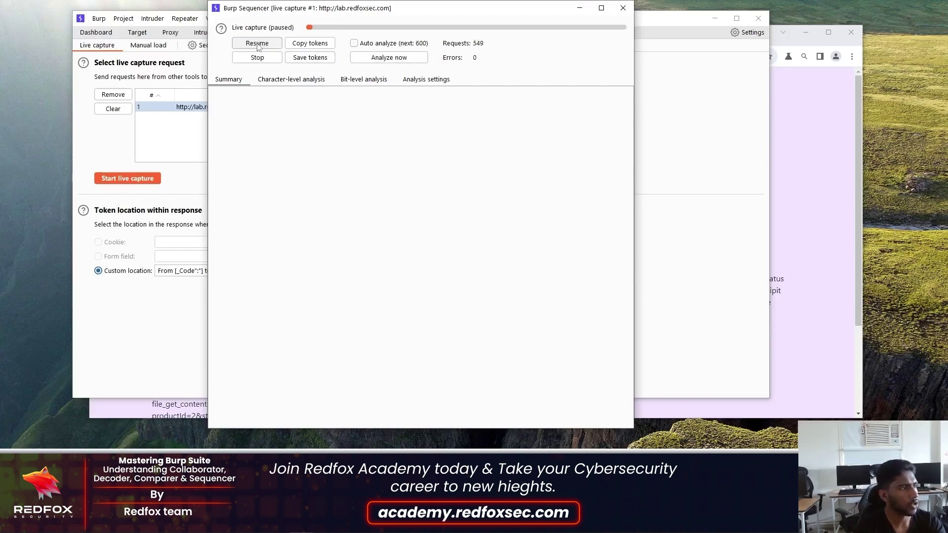
{"action": "left_click", "coordinate": [388, 59]}
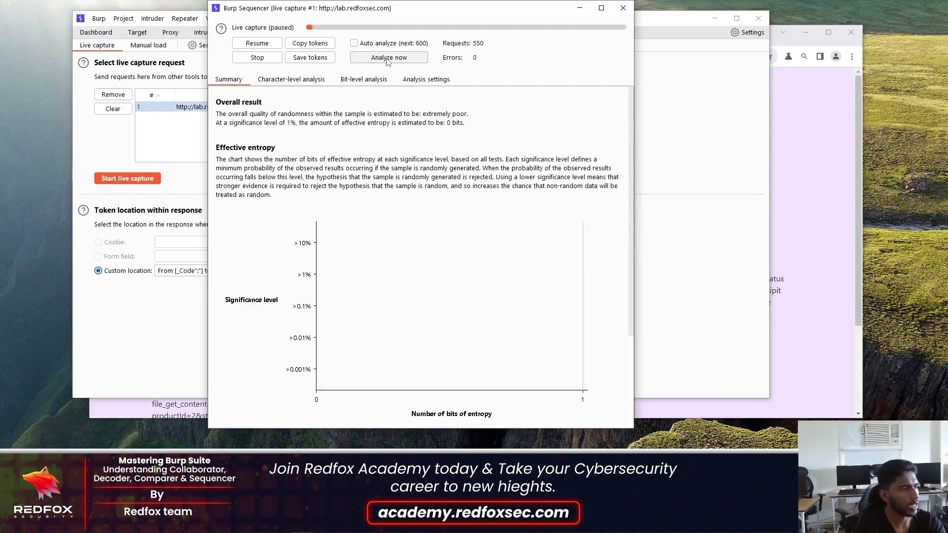
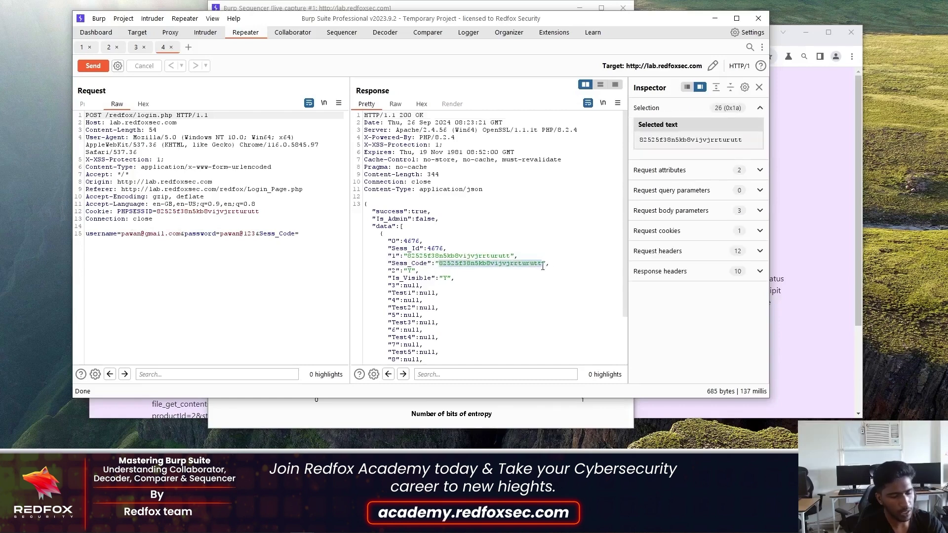
- Search the Repeater response for the pasted Sess_Code value, highlighting its 2 matches
{"action": "left_click", "coordinate": [483, 374]}
{"action": "type", "text": "82525f38n5kb8vijvjrrturutt"}
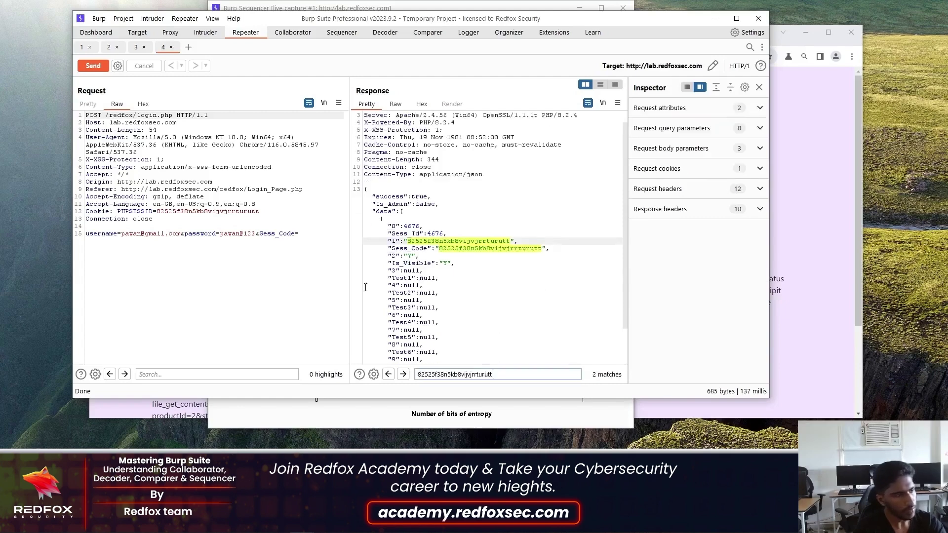
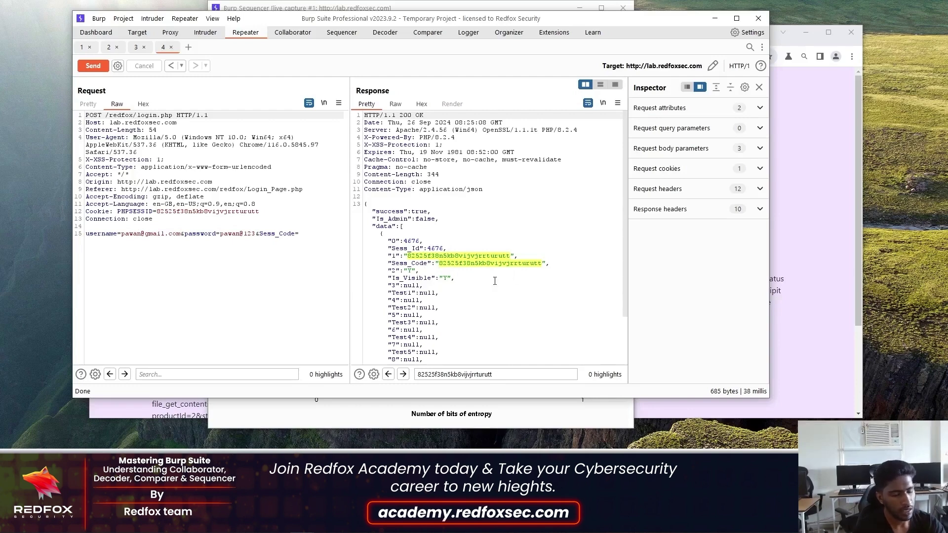
- Resend the login.php POST request from Repeater with Ctrl+Space to get a fresh 200 OK response
{"action": "key", "text": "ctrl+space"}
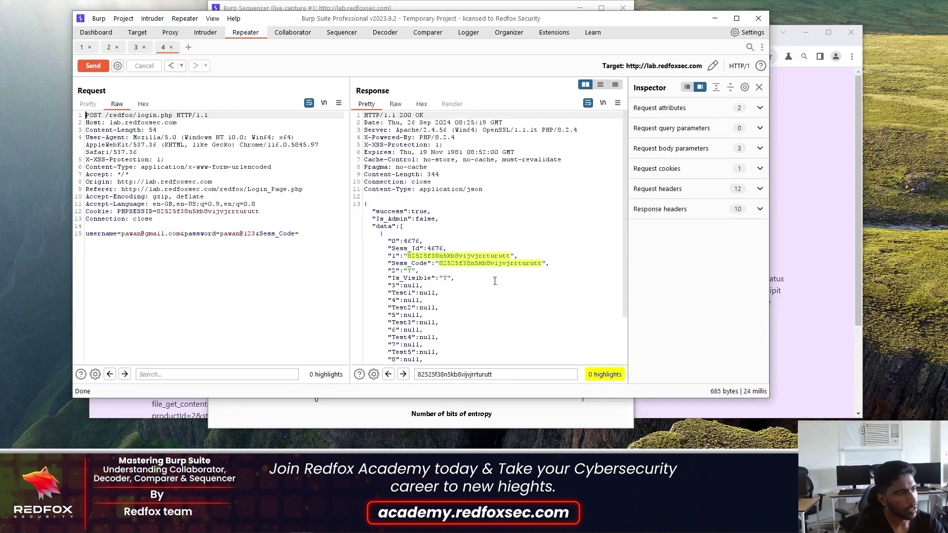
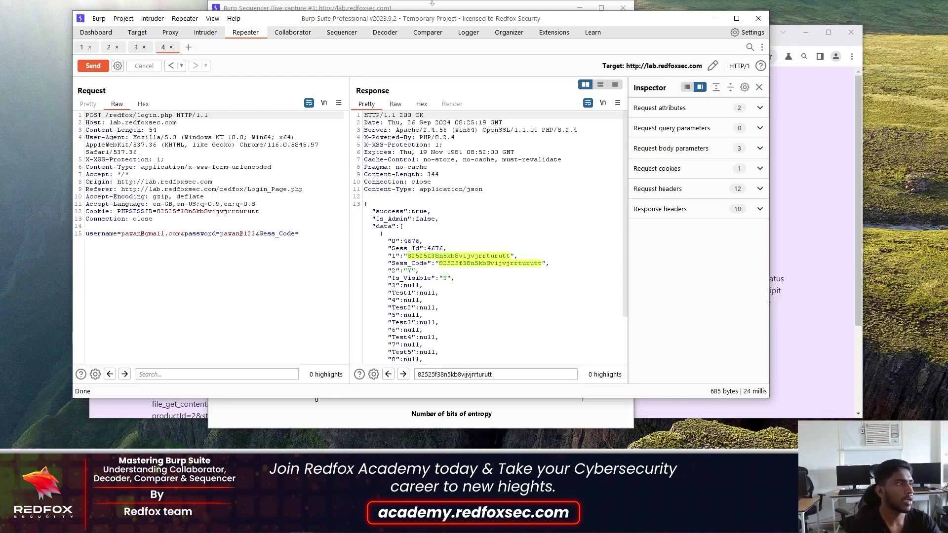
- Enter 'admin' in the Decoder, briefly try decoding it as Base64, then revert to plain text
{"action": "left_click", "coordinate": [385, 33]}
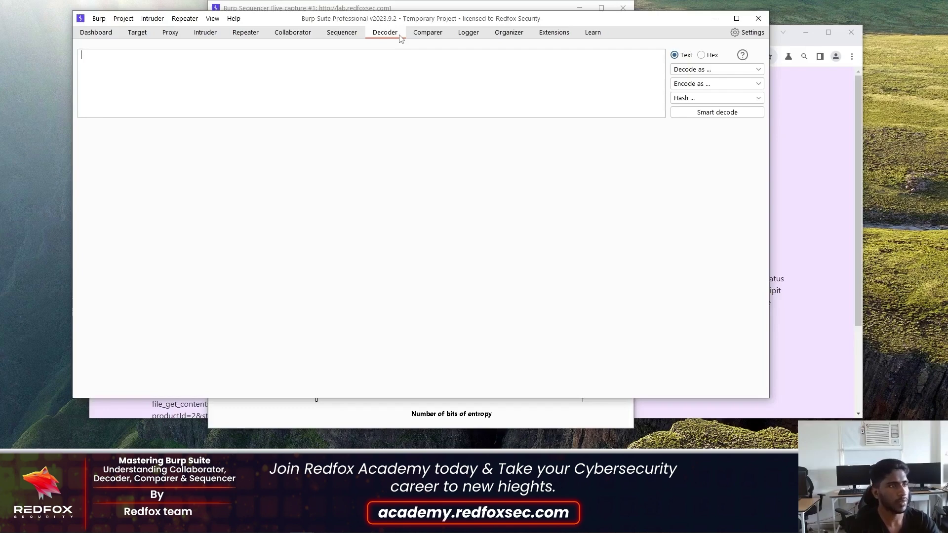
{"action": "type", "text": "admin"}
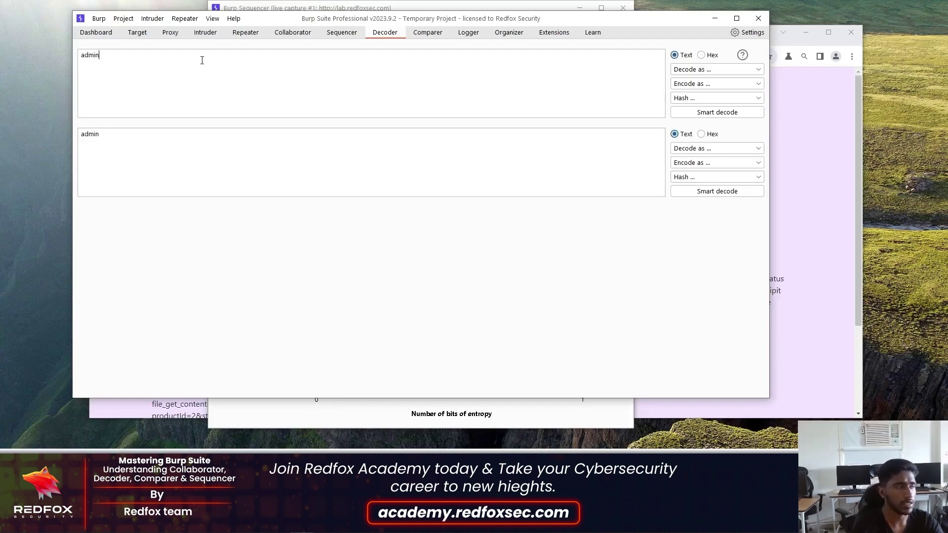
{"action": "left_click", "coordinate": [689, 71]}
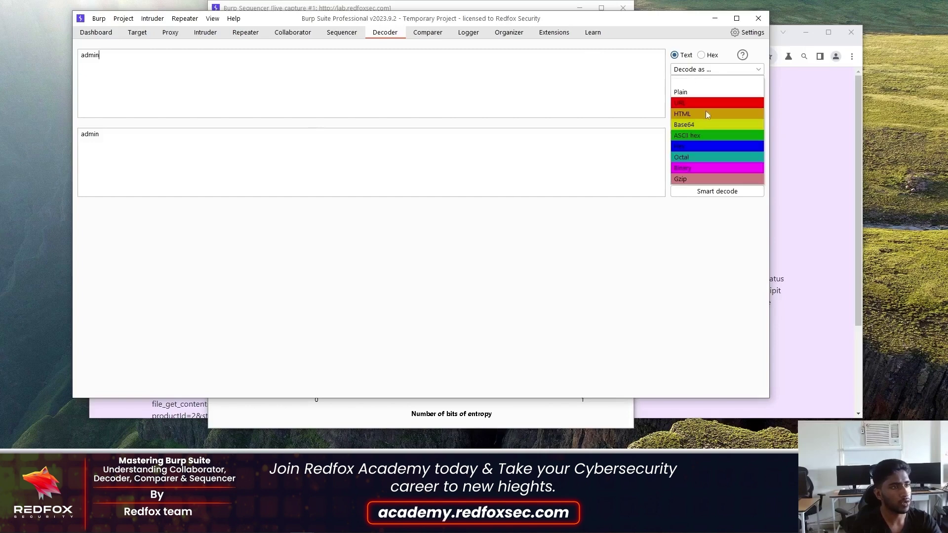
{"action": "left_click", "coordinate": [694, 125]}
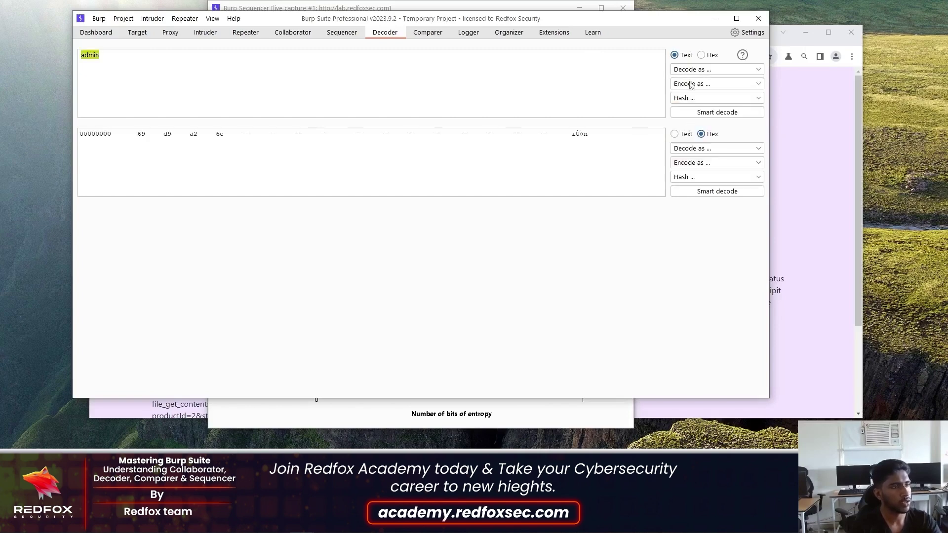
{"action": "left_click", "coordinate": [708, 70]}
{"action": "left_click", "coordinate": [693, 94]}
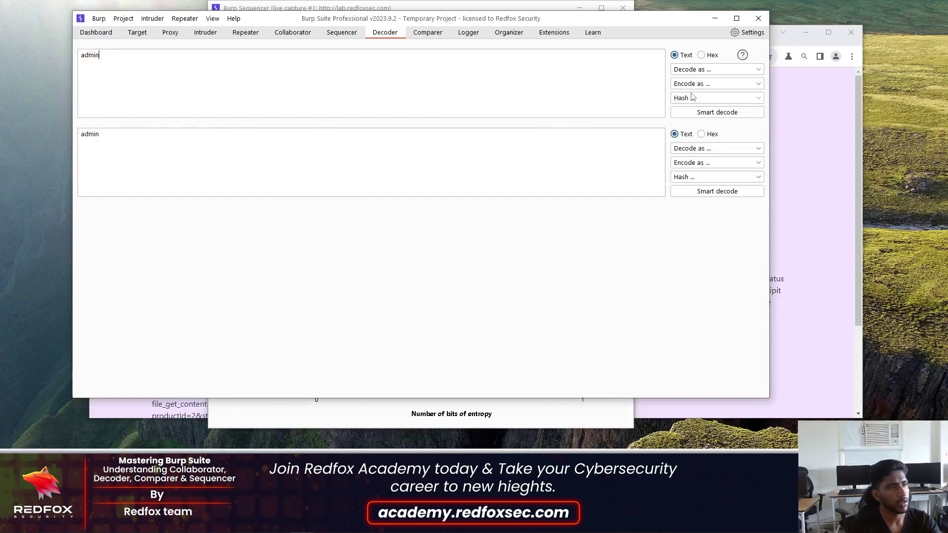
- Base64-encode 'admin' to YWRtaW4= and decode that result back to 'admin'
{"action": "left_click", "coordinate": [696, 85]}
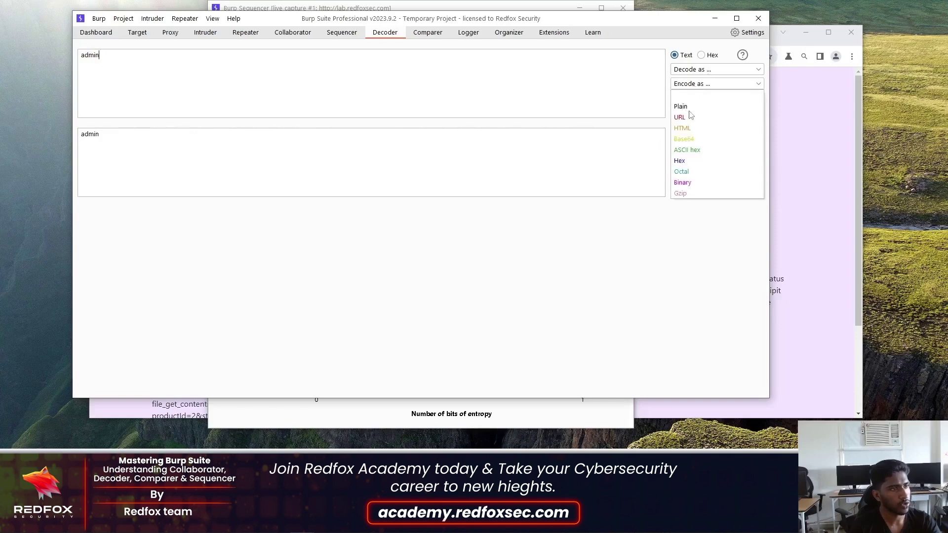
{"action": "left_click", "coordinate": [693, 138]}
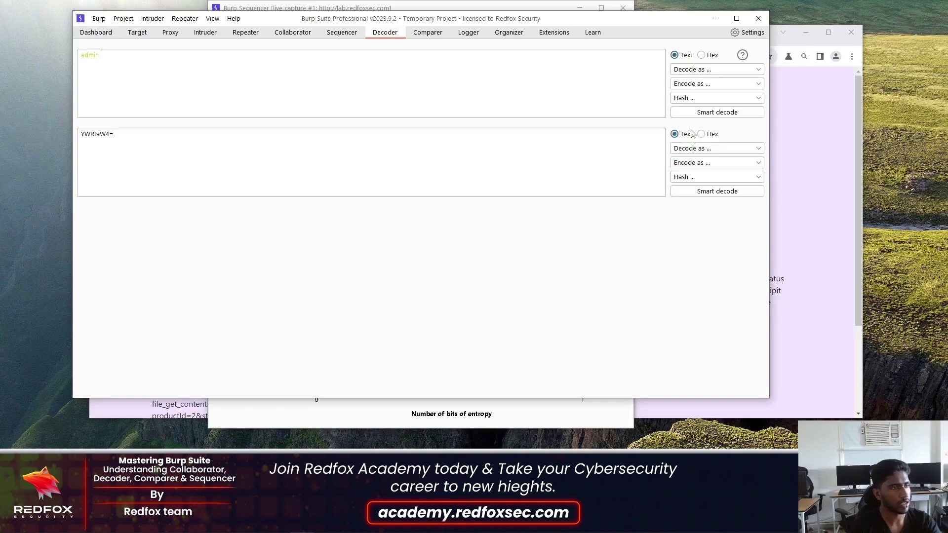
{"action": "left_click", "coordinate": [711, 150]}
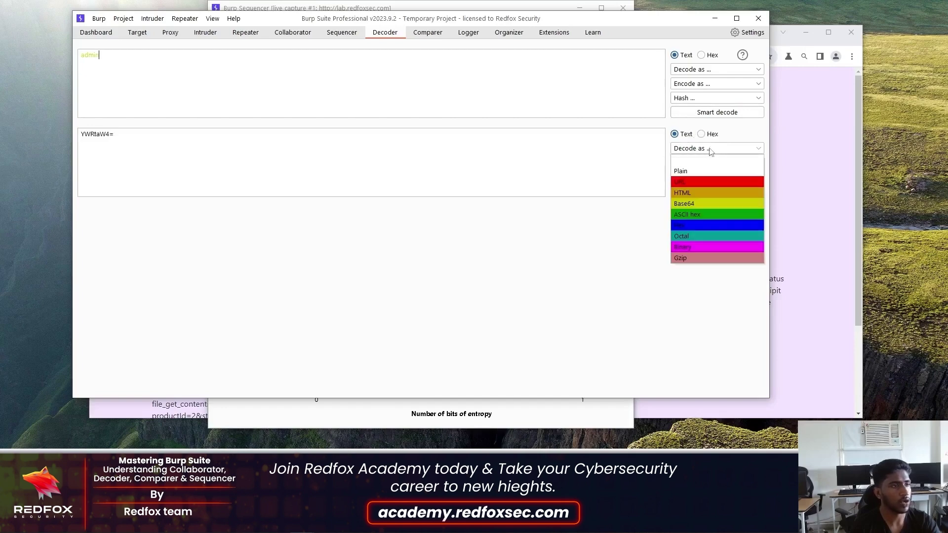
{"action": "left_click", "coordinate": [702, 204]}
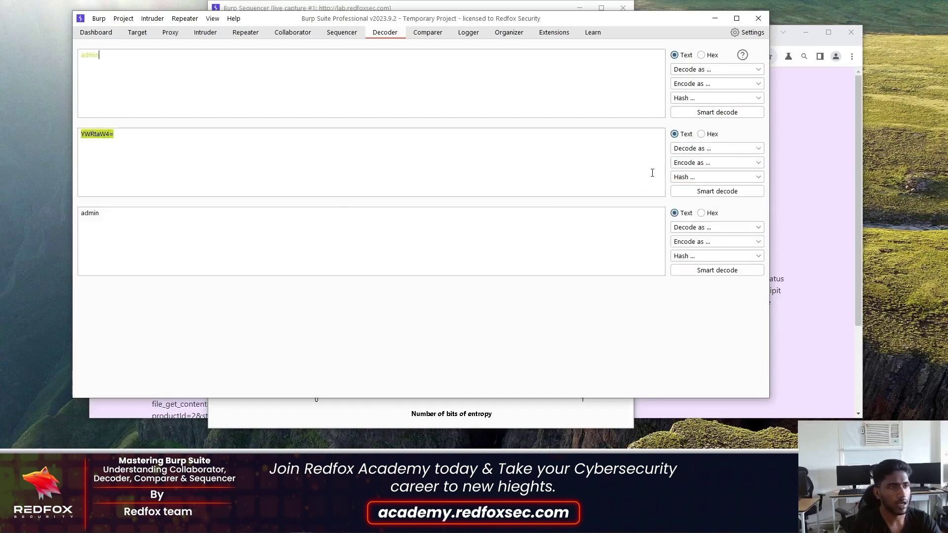
{"action": "left_click", "coordinate": [706, 70]}
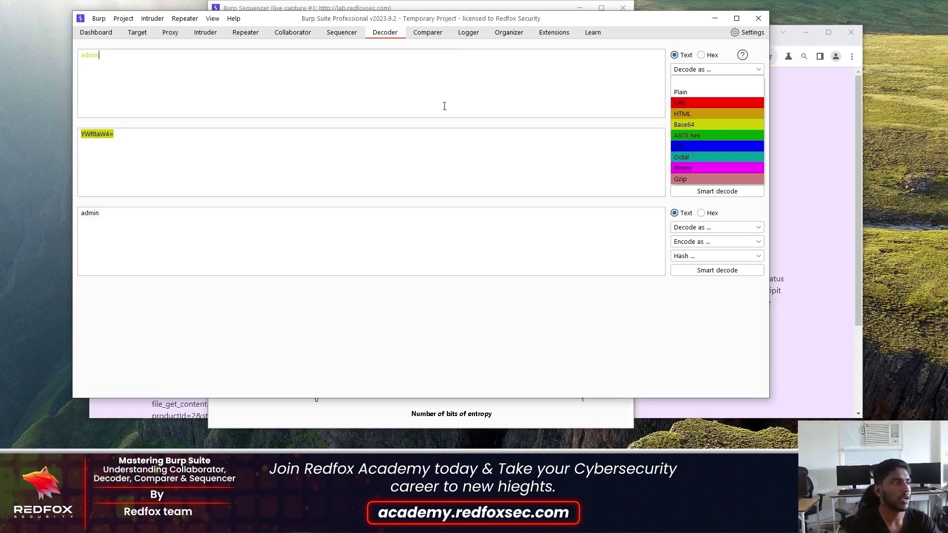
- Switch to the Comparer tool, whose item lists are still empty
{"action": "left_click", "coordinate": [428, 32]}
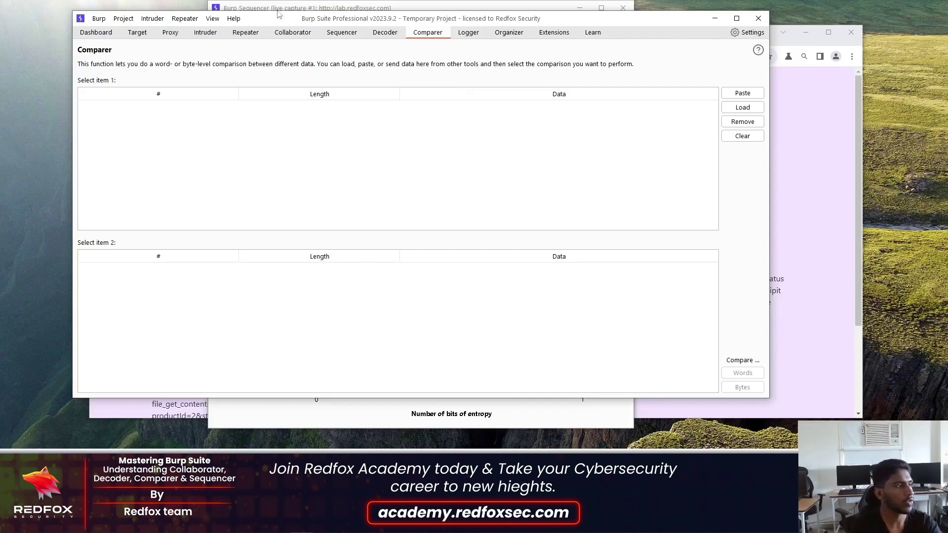
- Send the 685-byte HTTP 200 login response from Repeater to Comparer, confirm it arrived, and return to Repeater
{"action": "left_click", "coordinate": [246, 33]}
{"action": "right_click", "coordinate": [217, 159]}
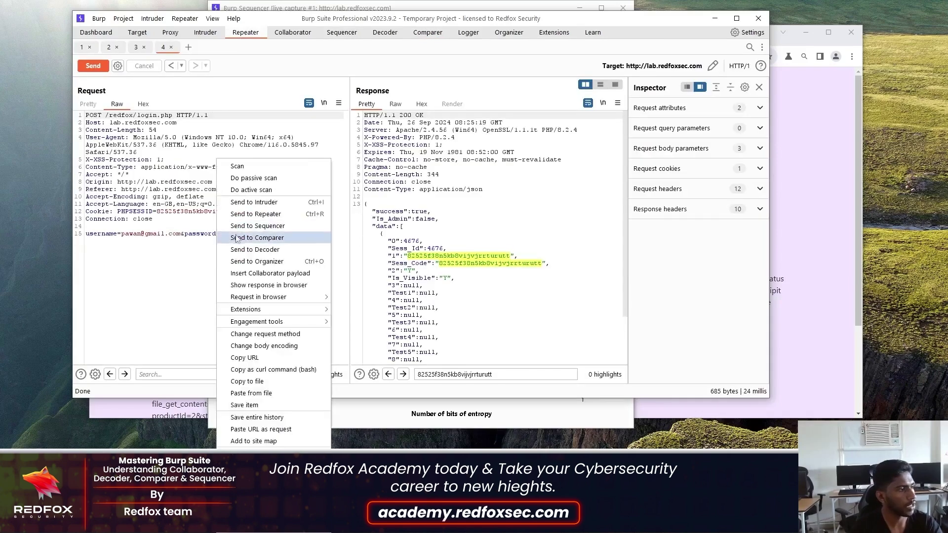
{"action": "left_click", "coordinate": [174, 174]}
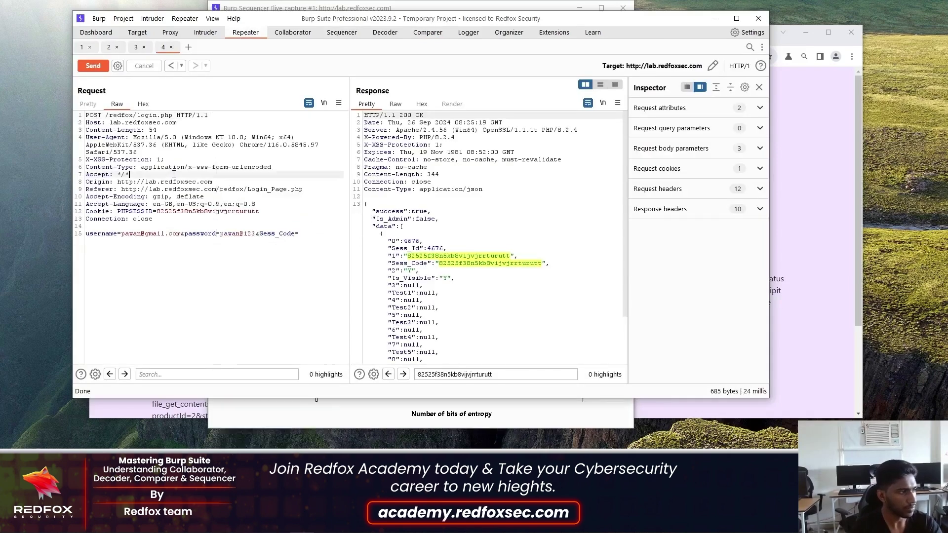
{"action": "right_click", "coordinate": [491, 154]}
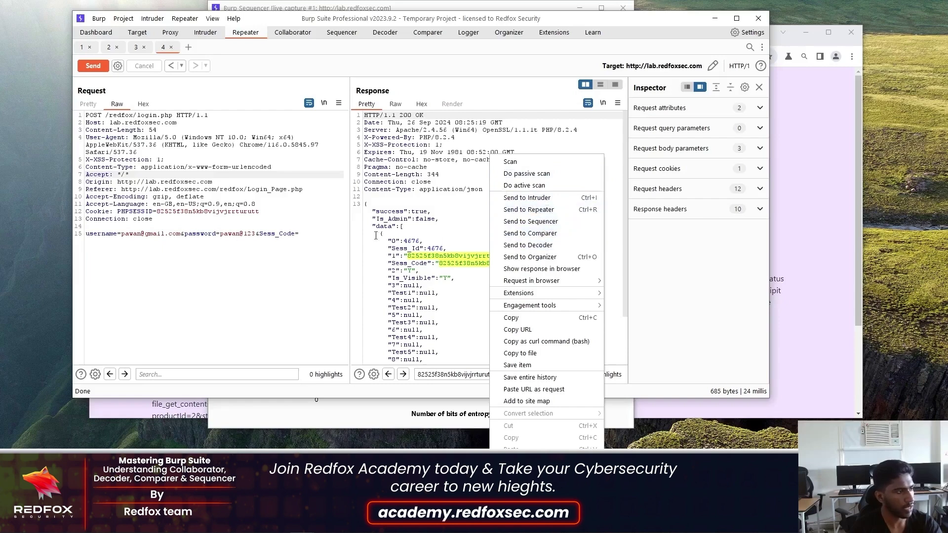
{"action": "left_click", "coordinate": [539, 240]}
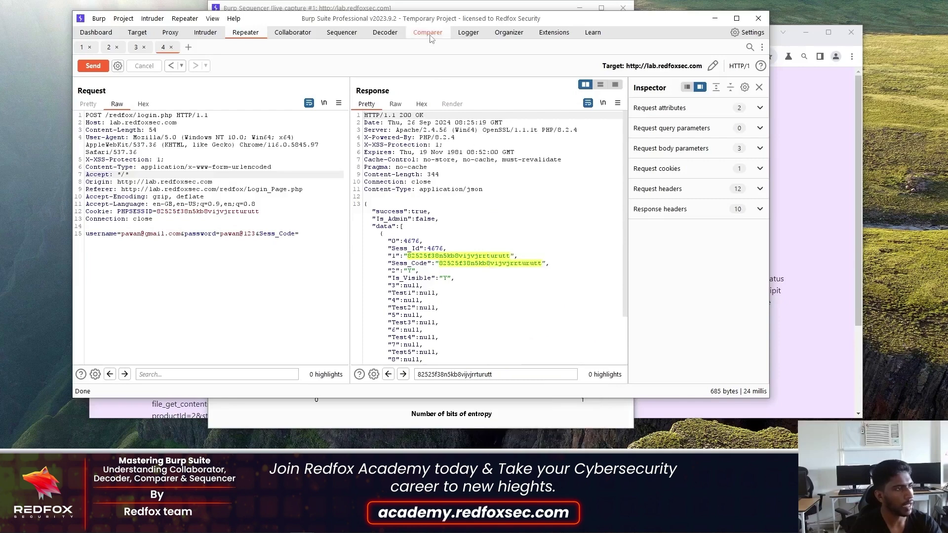
{"action": "left_click", "coordinate": [428, 32]}
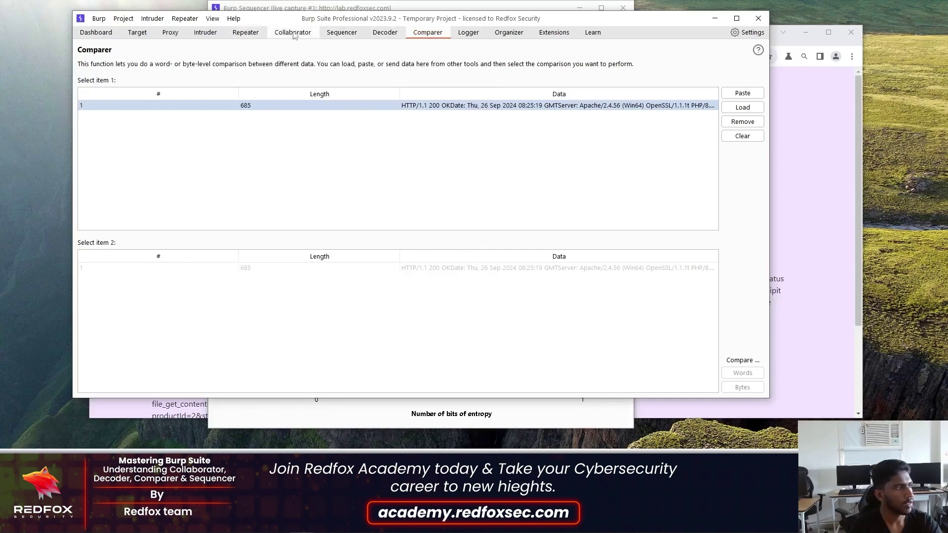
{"action": "left_click", "coordinate": [246, 33]}
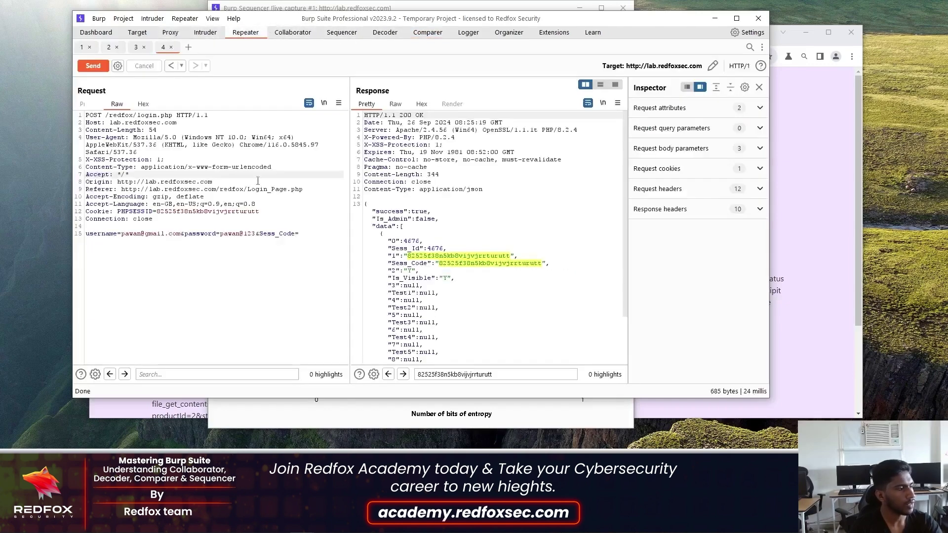
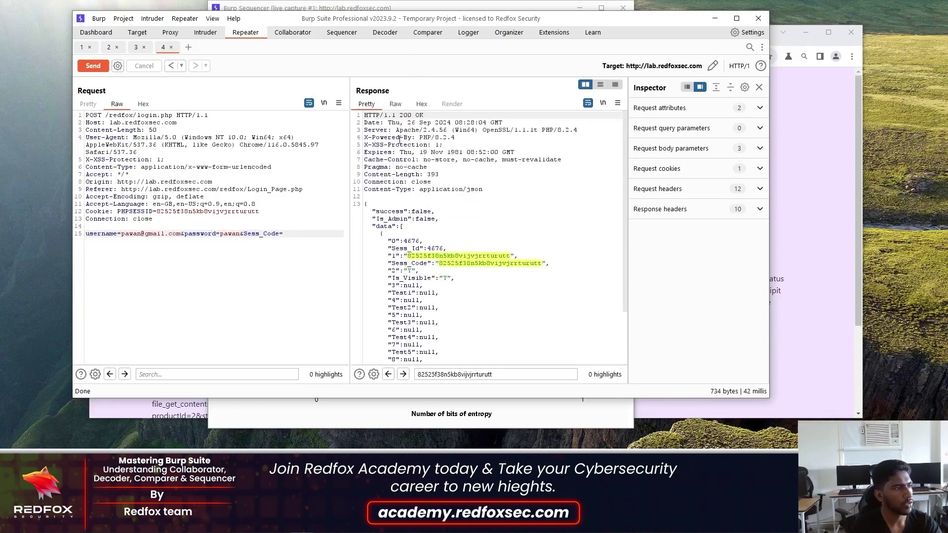
- Send the 734-byte failed-login response from Repeater to Comparer as item 2 beside the 685-byte one
{"action": "right_click", "coordinate": [400, 140]}
{"action": "left_click", "coordinate": [434, 232]}
{"action": "left_click", "coordinate": [426, 33]}
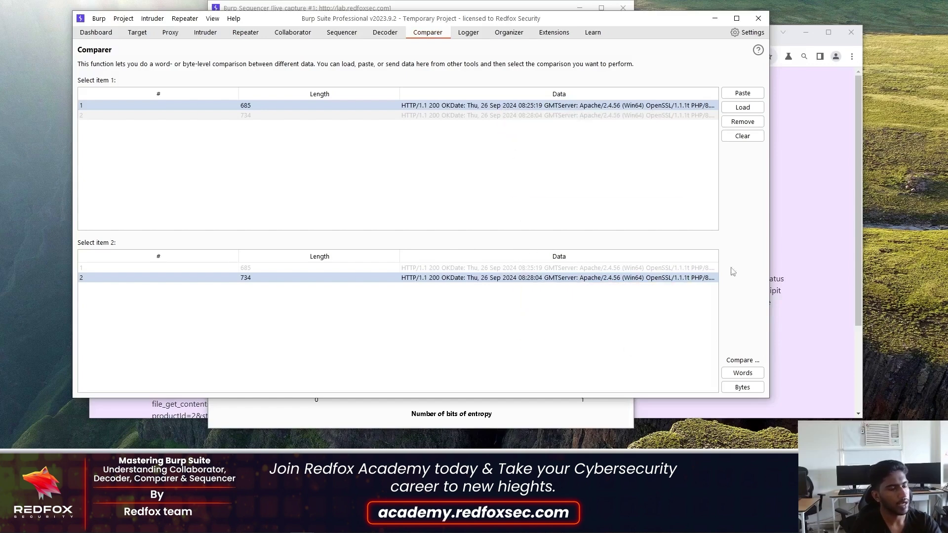
- Run a word compare of items 1 and 2, showing 5 differences including success true versus false
{"action": "left_click", "coordinate": [743, 373]}
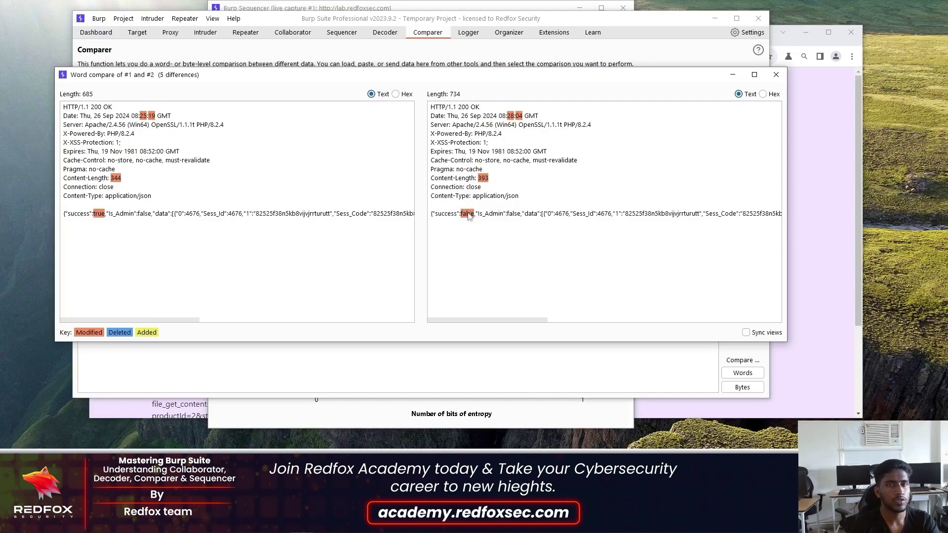
{"action": "left_click_drag", "start_coordinate": [499, 321], "coordinate": [733, 321]}
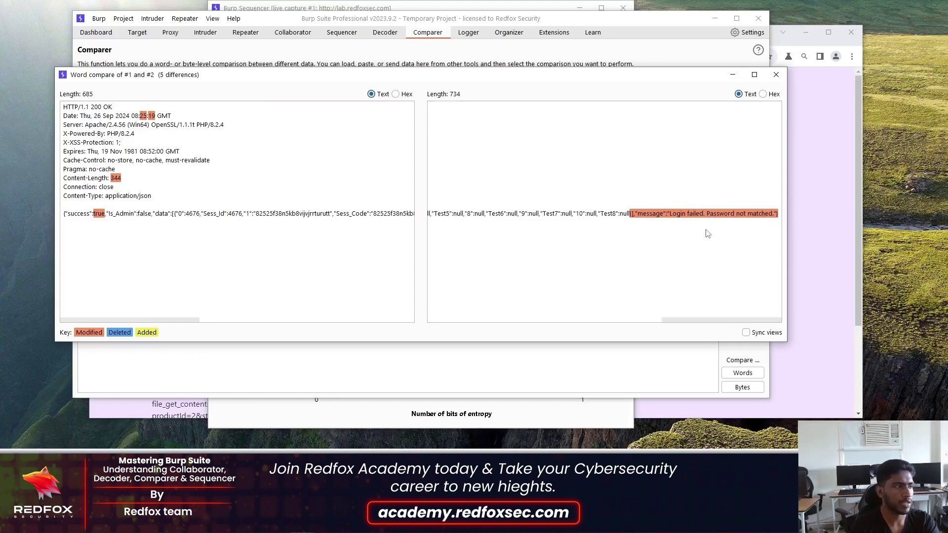
{"action": "left_click_drag", "start_coordinate": [138, 319], "coordinate": [397, 321]}
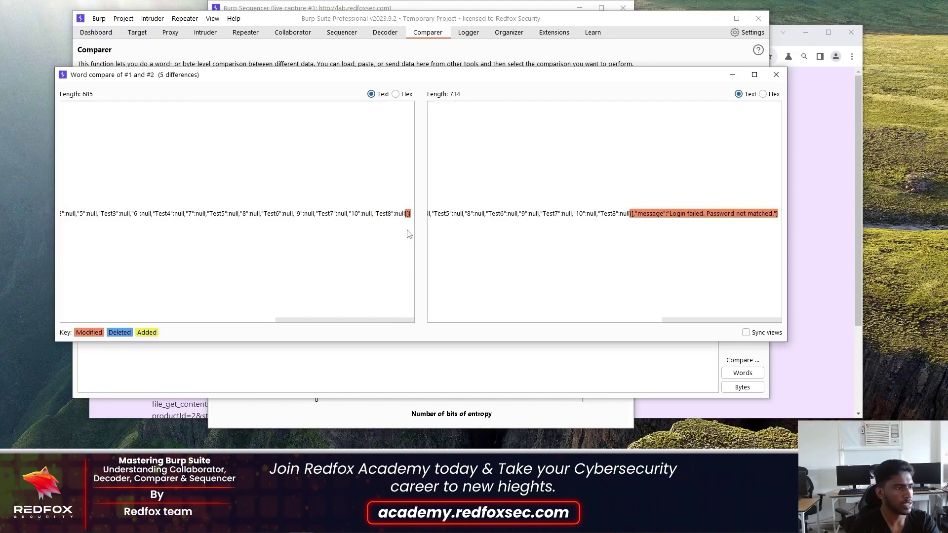
{"action": "left_click_drag", "start_coordinate": [305, 320], "coordinate": [90, 317]}
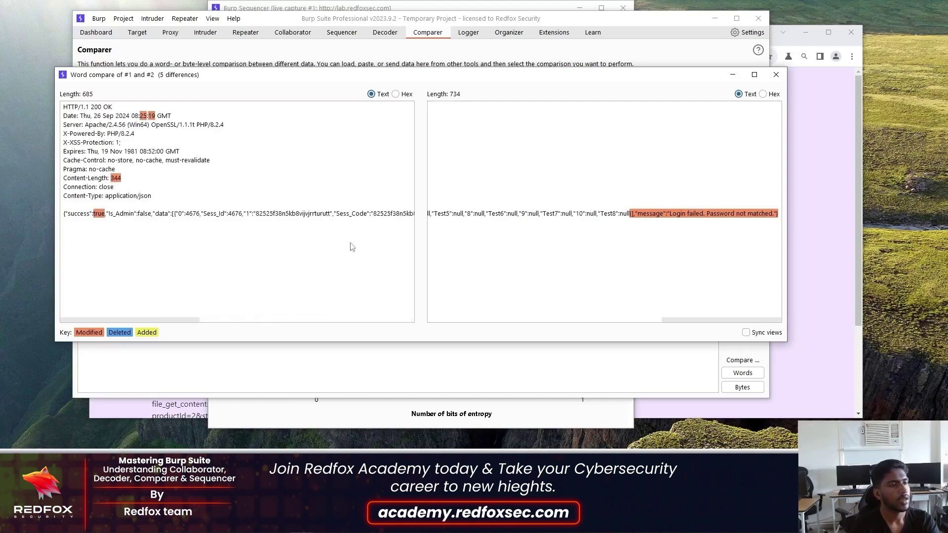
{"action": "left_click_drag", "start_coordinate": [690, 322], "coordinate": [457, 322]}
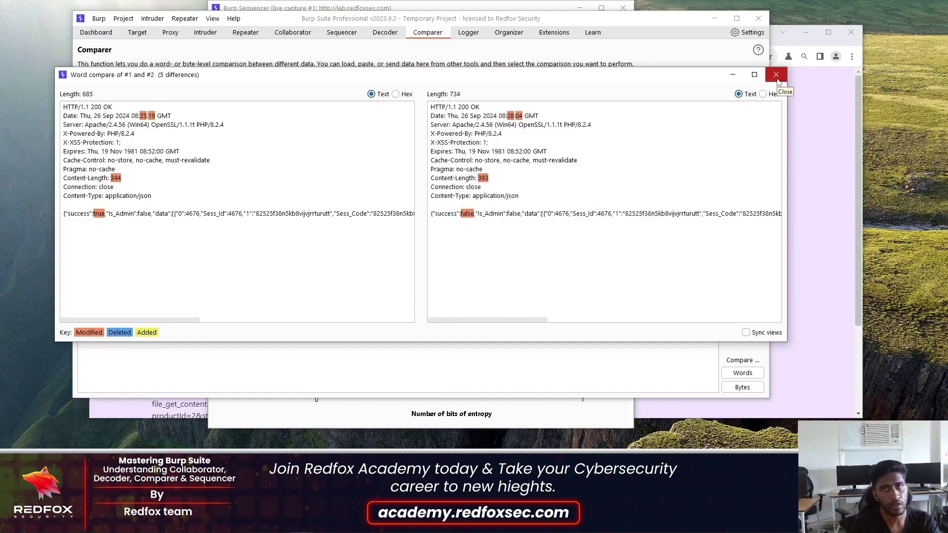
{"action": "left_click", "coordinate": [776, 75]}
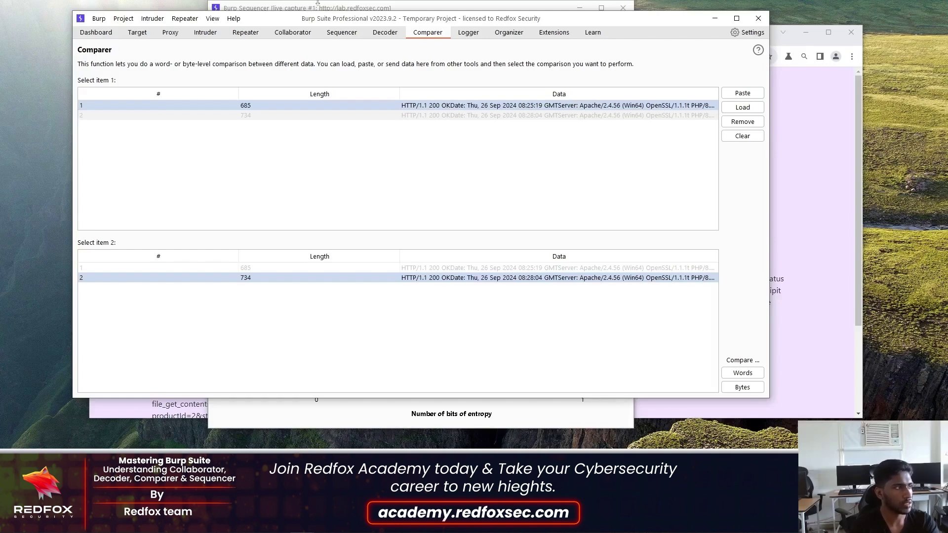
- Move past Intruder to the Proxy HTTP history, listing captured requests like YouTube stats calls
{"action": "left_click", "coordinate": [205, 33]}
{"action": "left_click", "coordinate": [171, 32]}
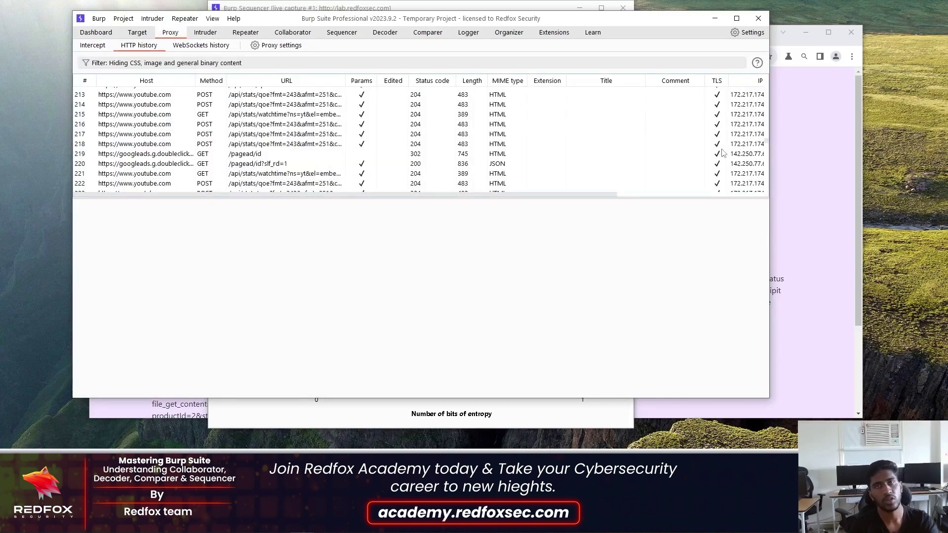
{"action": "scroll", "coordinate": [755, 153], "scroll_direction": "down", "scroll_amount": 1}
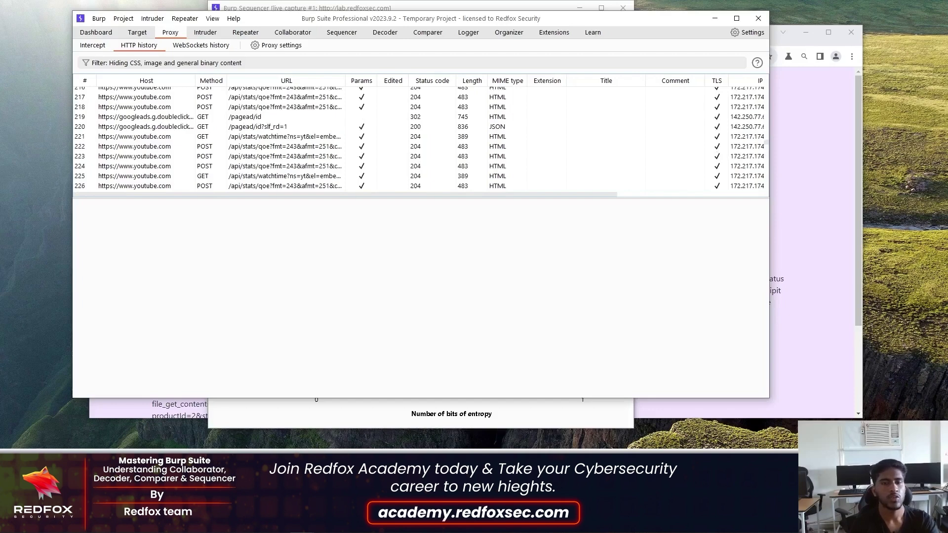